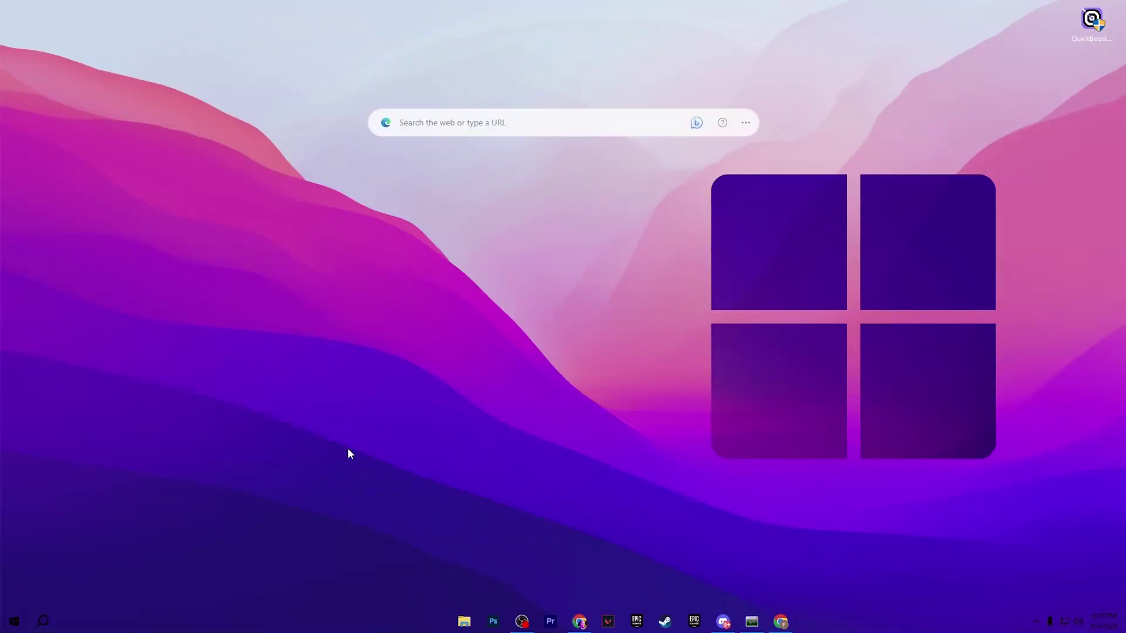
Go from the desktop's Display settings to the Windows Graphics settings page.
{"action": "right_click", "coordinate": [492, 231]}
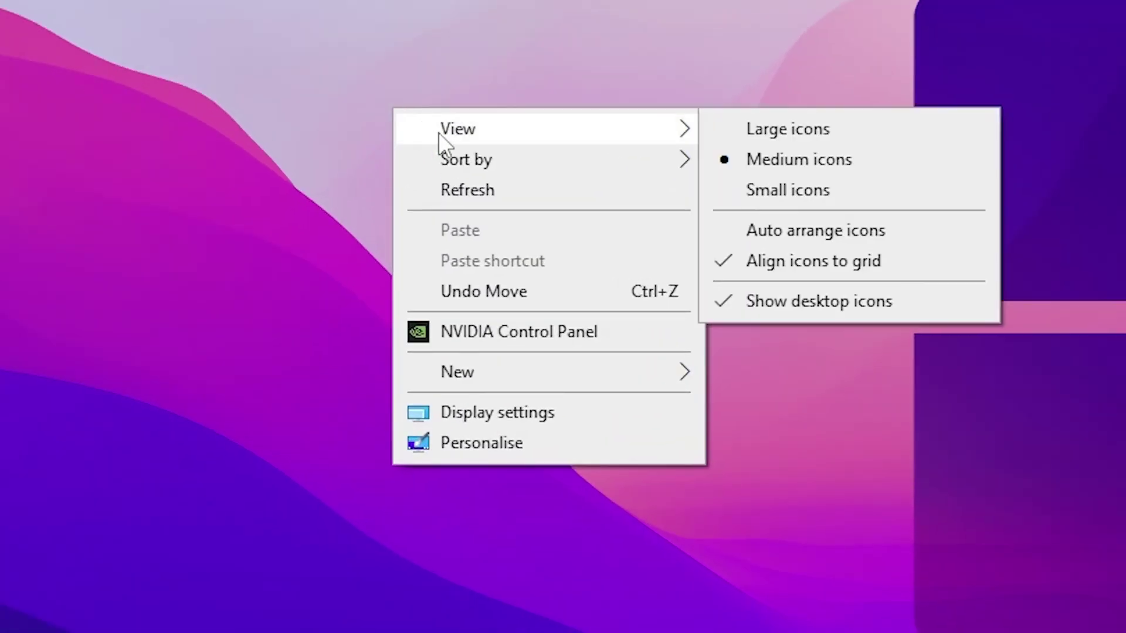
{"action": "left_click", "coordinate": [504, 411]}
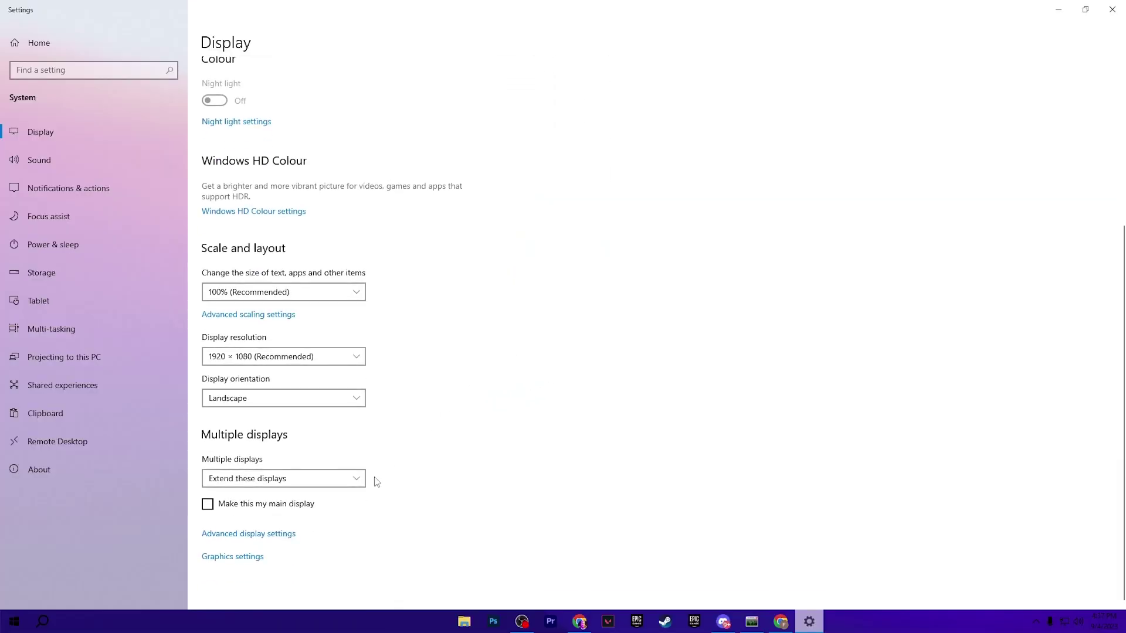
{"action": "left_click", "coordinate": [234, 558]}
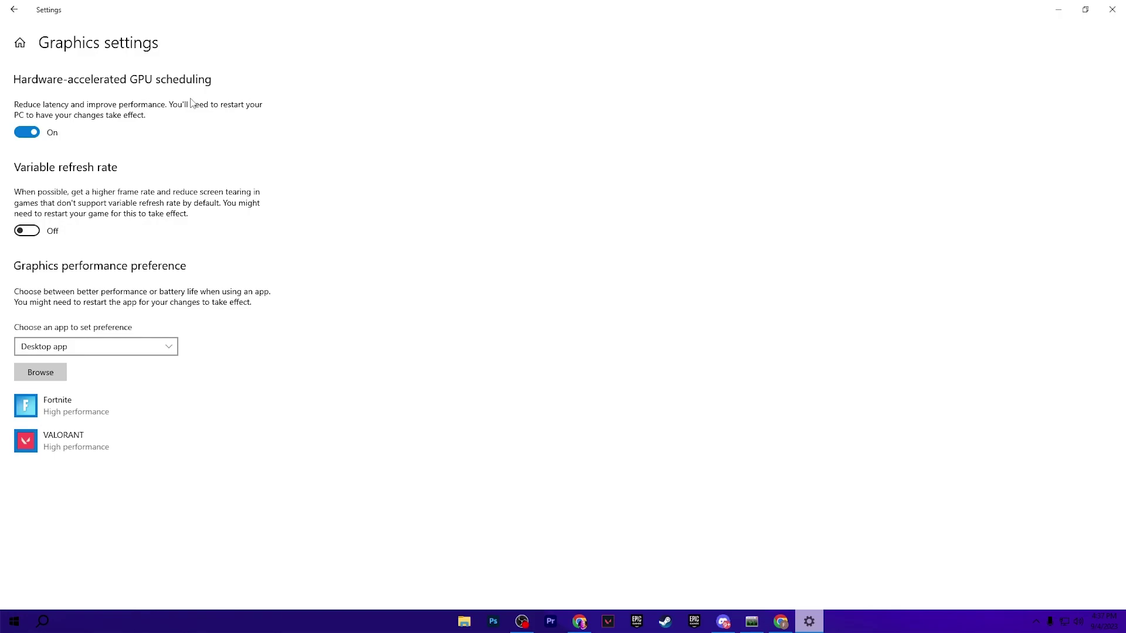
Browse to F:\SteamLibrary\steamapps\common\Counter-Strike Global Offensive in the app picker.
{"action": "left_click", "coordinate": [57, 371]}
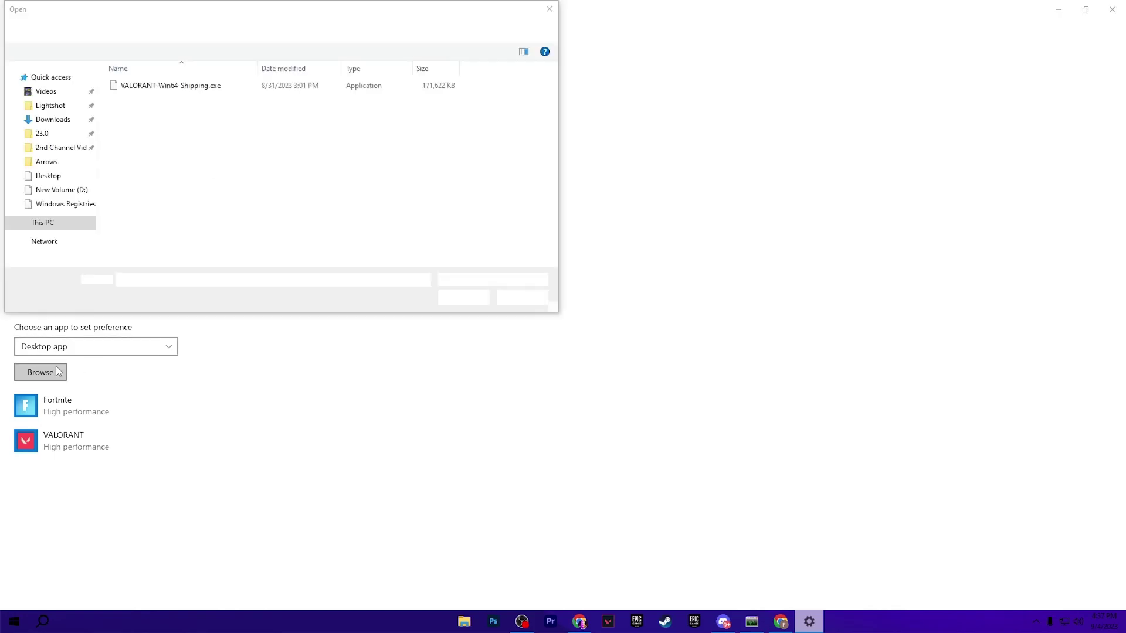
{"action": "left_click", "coordinate": [46, 228]}
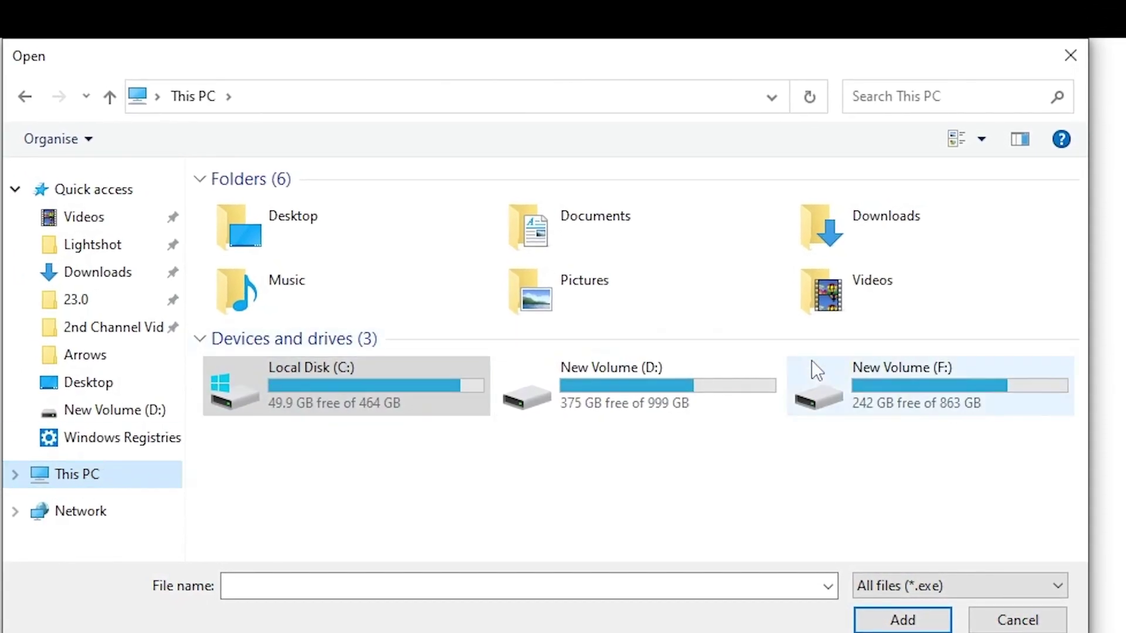
{"action": "double_click", "coordinate": [935, 389]}
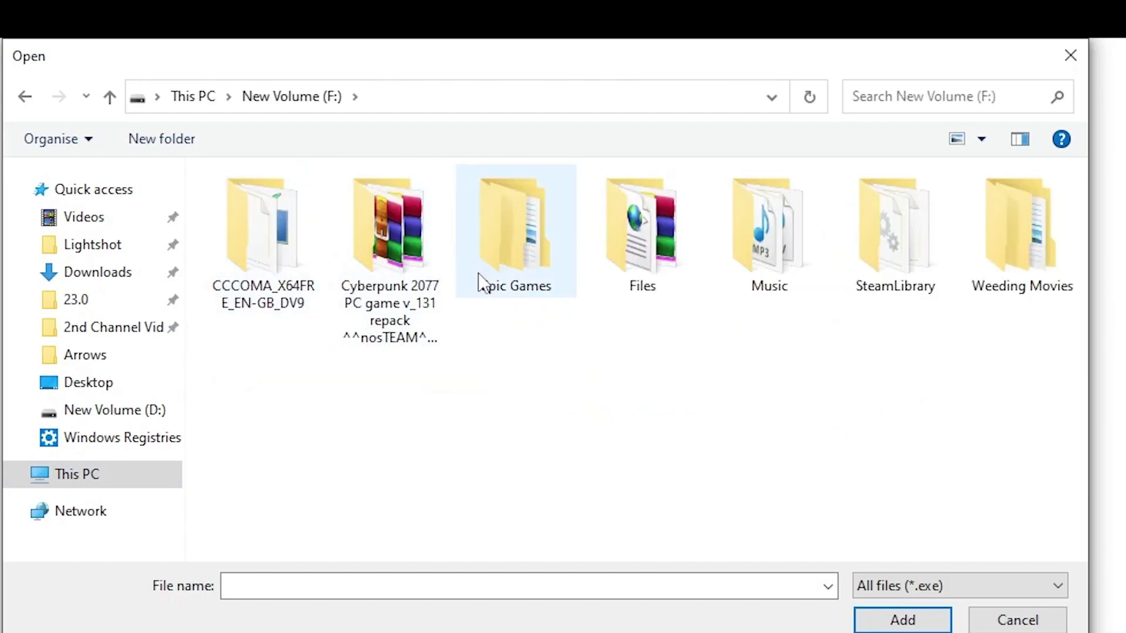
{"action": "double_click", "coordinate": [906, 214]}
{"action": "double_click", "coordinate": [233, 208]}
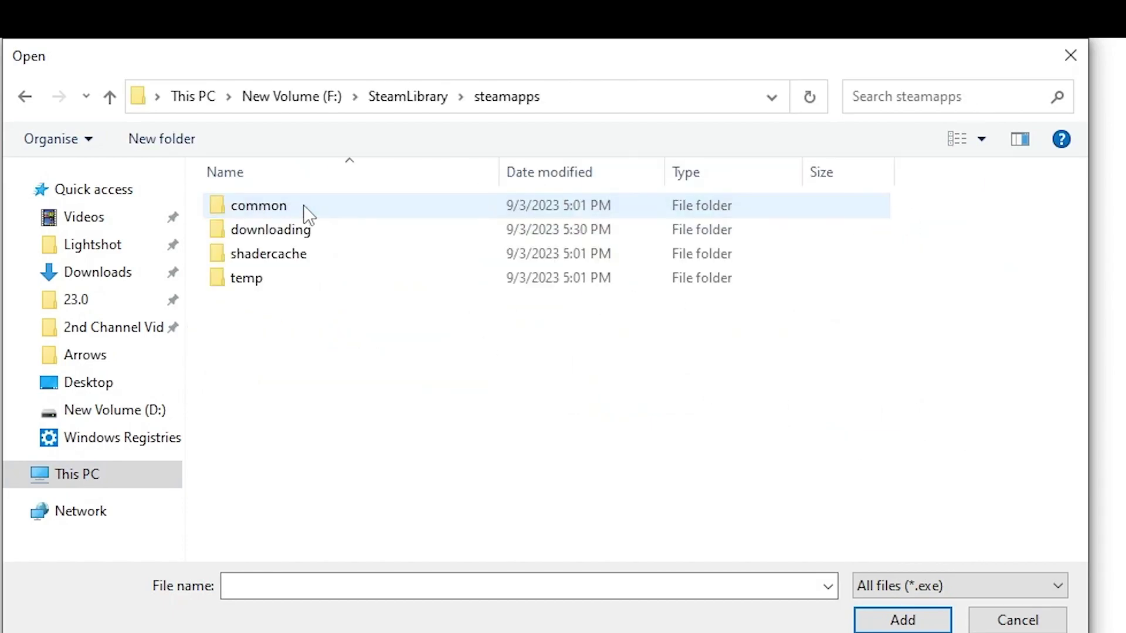
{"action": "double_click", "coordinate": [265, 208]}
{"action": "left_click", "coordinate": [372, 209]}
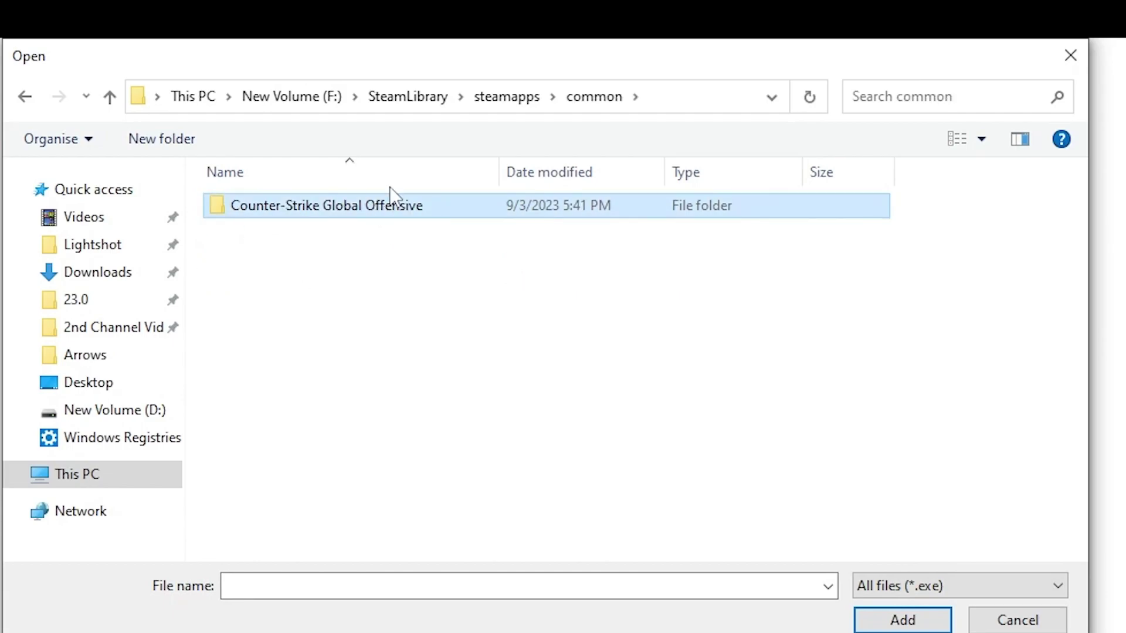
{"action": "double_click", "coordinate": [387, 202]}
Add csgo.exe with the High performance graphics preference and dismiss the leftover file picker.
{"action": "left_click", "coordinate": [300, 326]}
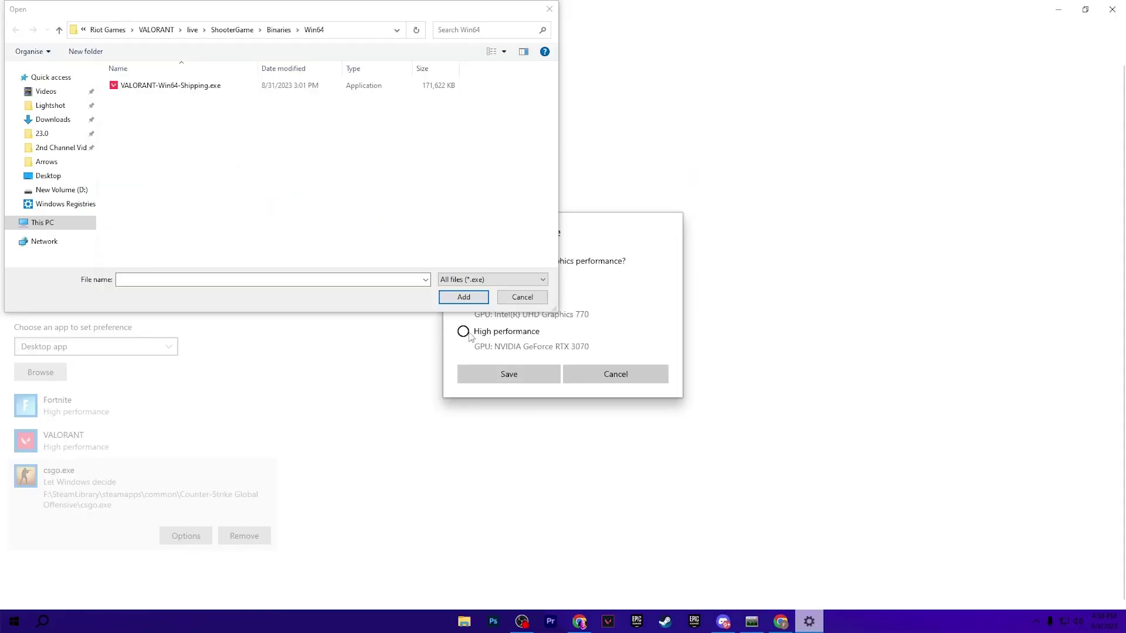
{"action": "left_click", "coordinate": [503, 373]}
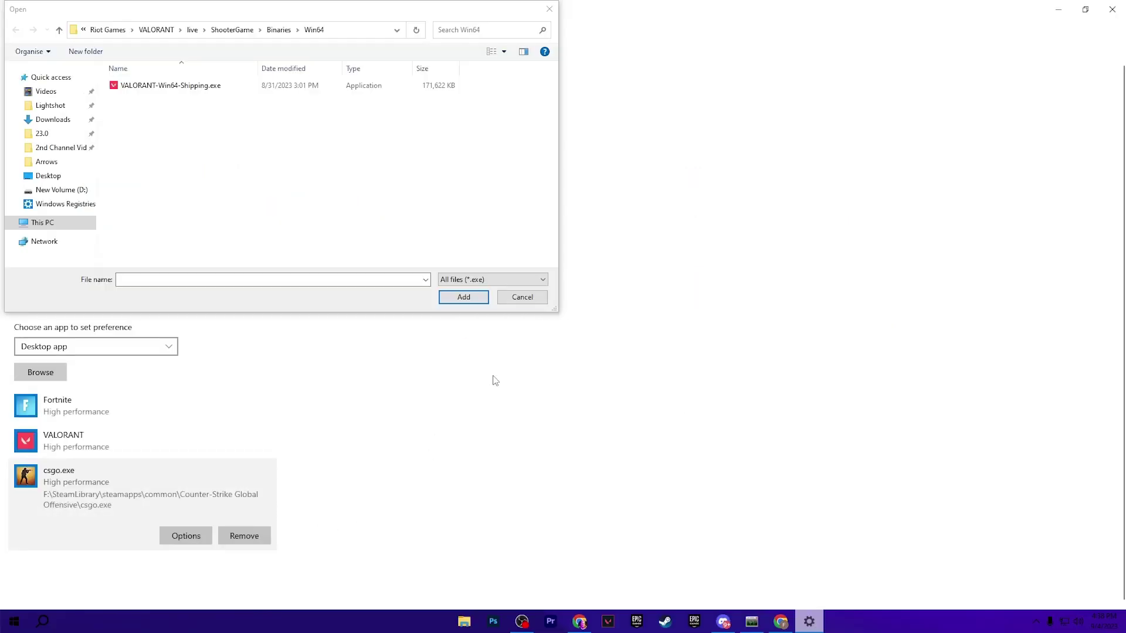
{"action": "left_click", "coordinate": [521, 297]}
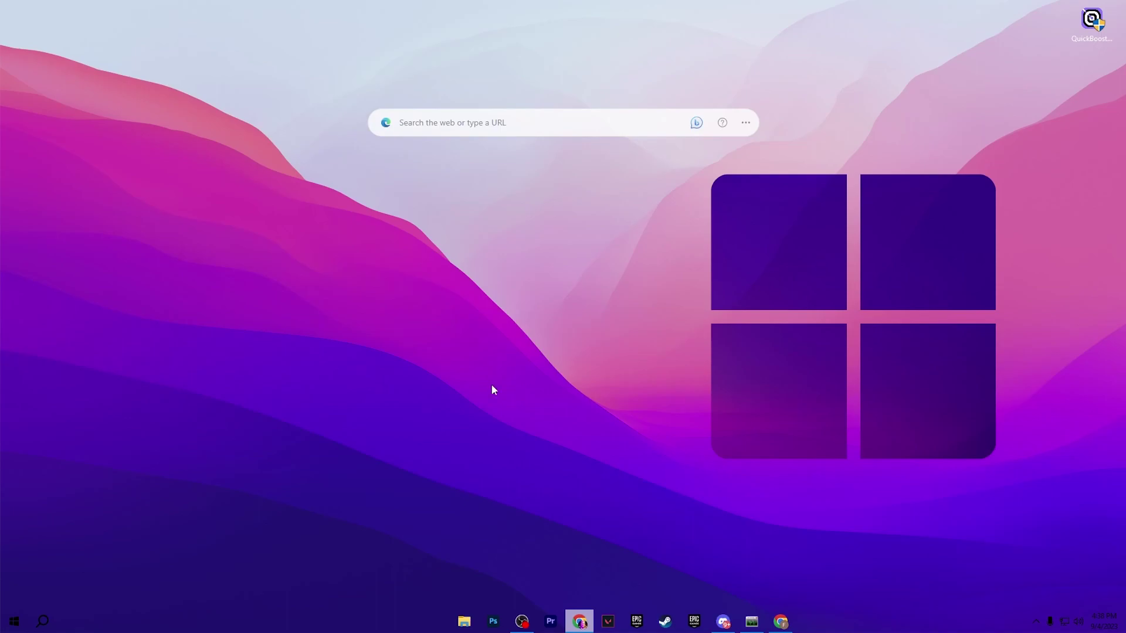
Search 'power' and reach the Bitsum Highest Performance plan's settings through Power Options.
{"action": "left_click", "coordinate": [35, 625]}
{"action": "type", "text": "power"}
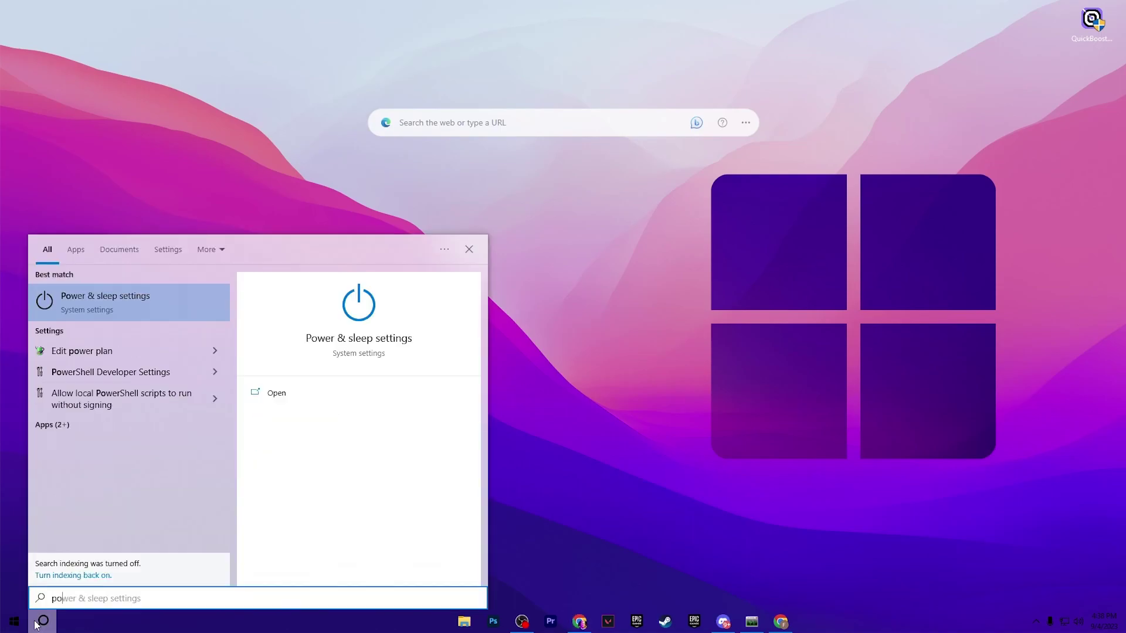
{"action": "left_click", "coordinate": [114, 298]}
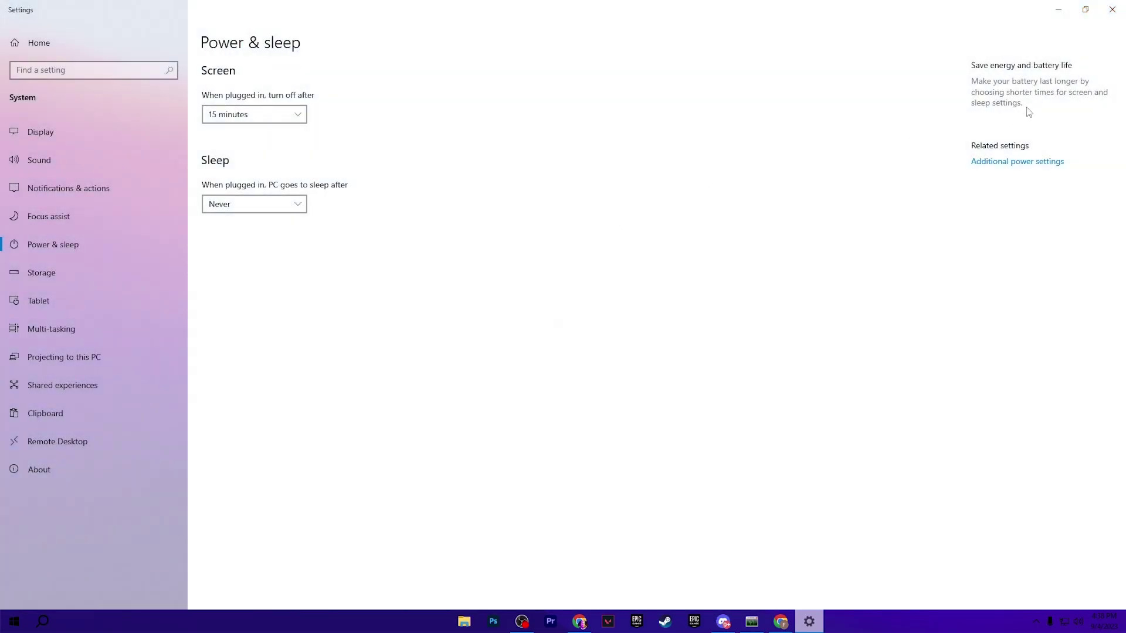
{"action": "left_click", "coordinate": [1015, 162]}
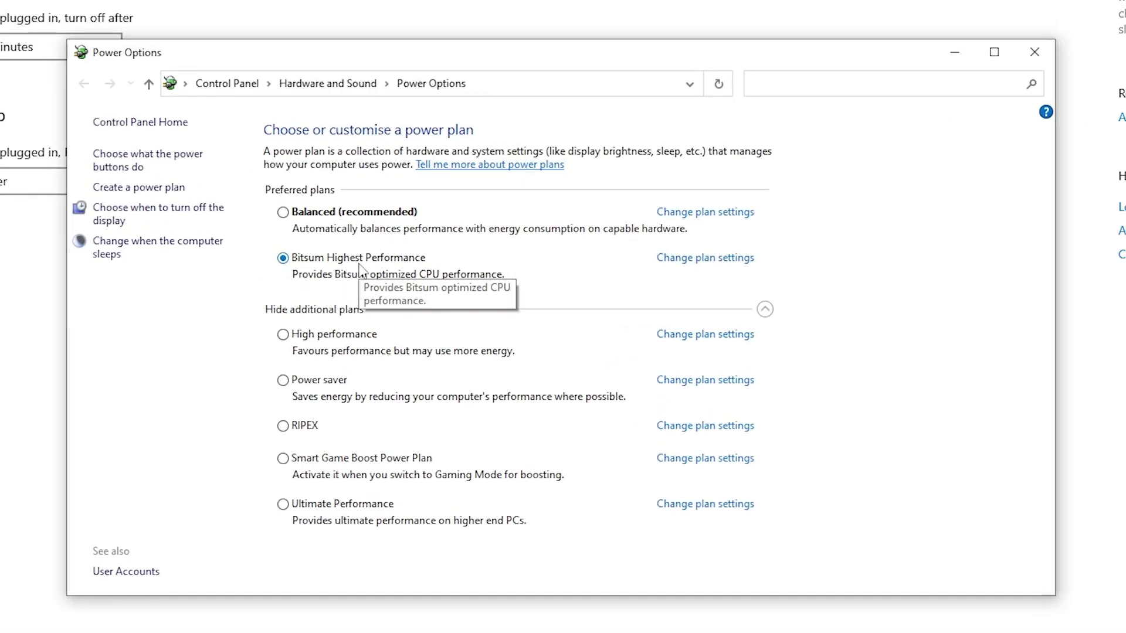
{"action": "left_click", "coordinate": [705, 259]}
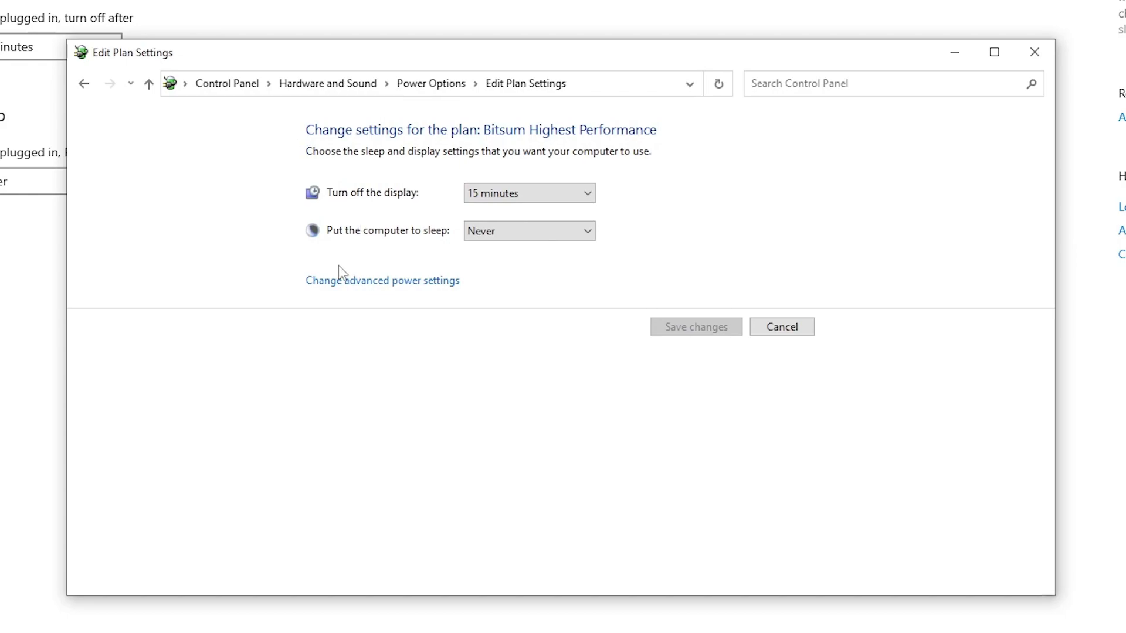
Check that the Bitsum plan's minimum and maximum processor states are both 100%, then close.
{"action": "left_click", "coordinate": [349, 281]}
{"action": "scroll", "coordinate": [169, 264], "scroll_direction": "down", "scroll_amount": 1}
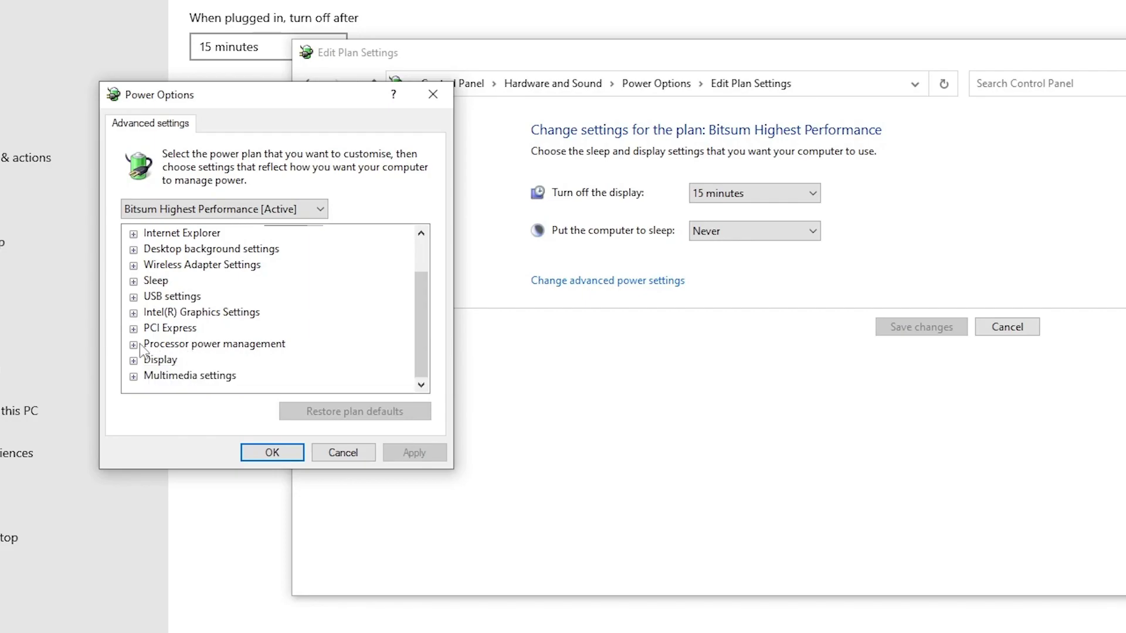
{"action": "left_click", "coordinate": [140, 345]}
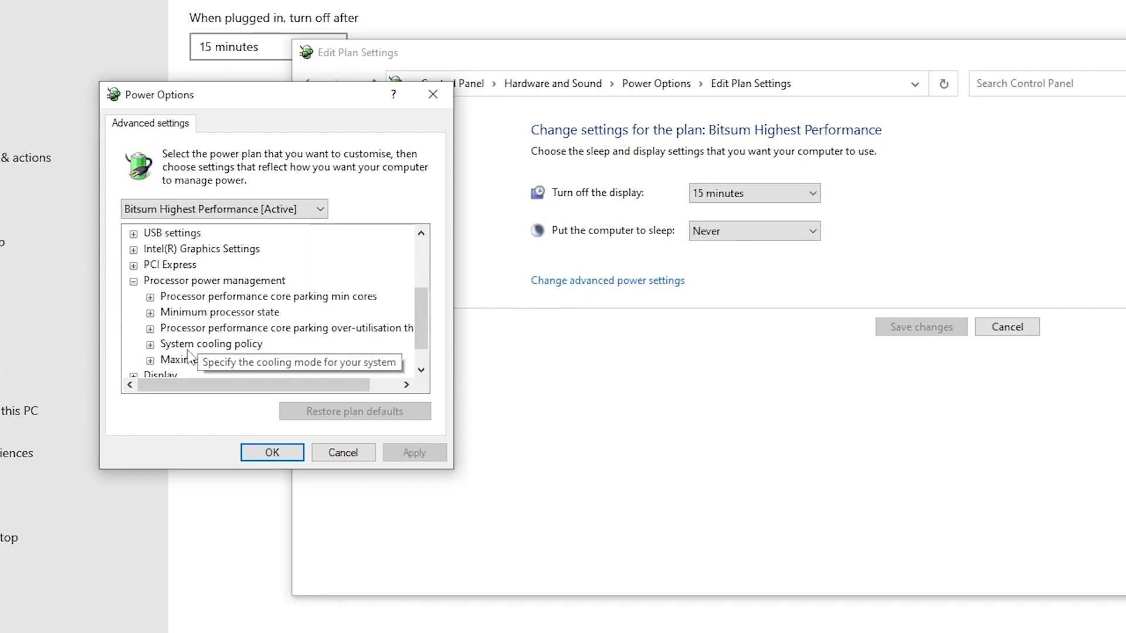
{"action": "double_click", "coordinate": [193, 314]}
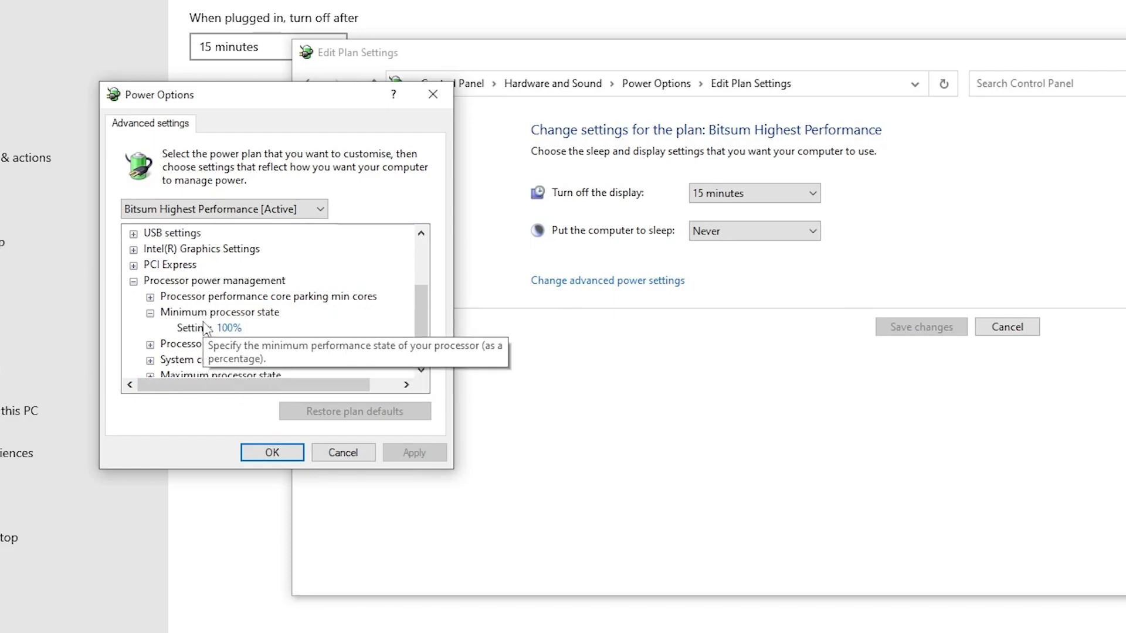
{"action": "scroll", "coordinate": [258, 302], "scroll_direction": "down", "scroll_amount": 1}
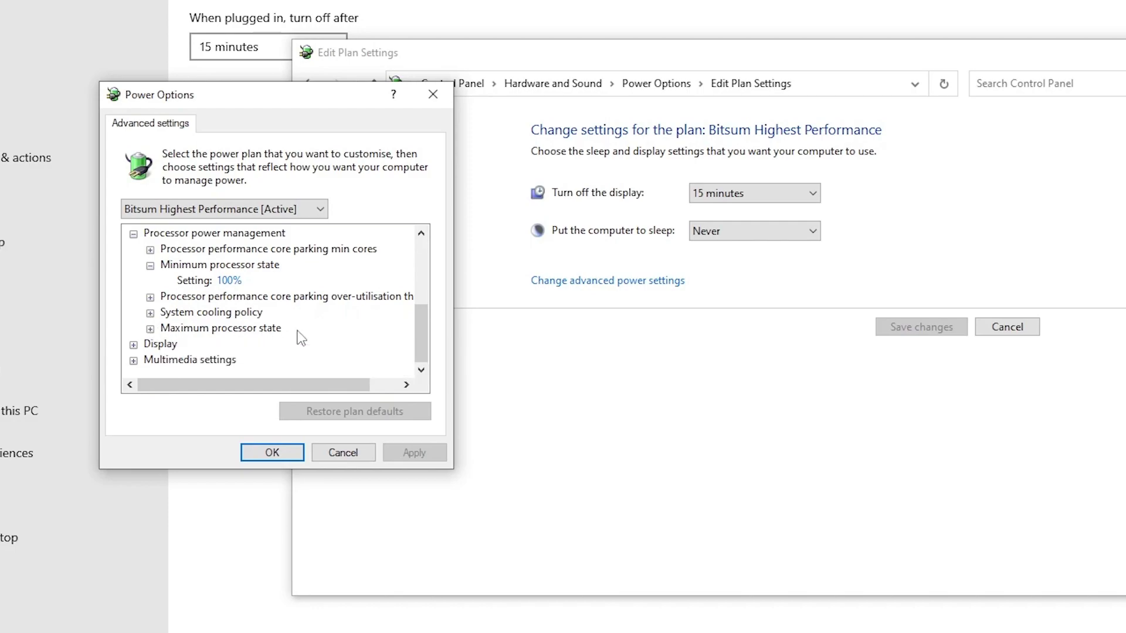
{"action": "left_click", "coordinate": [150, 329]}
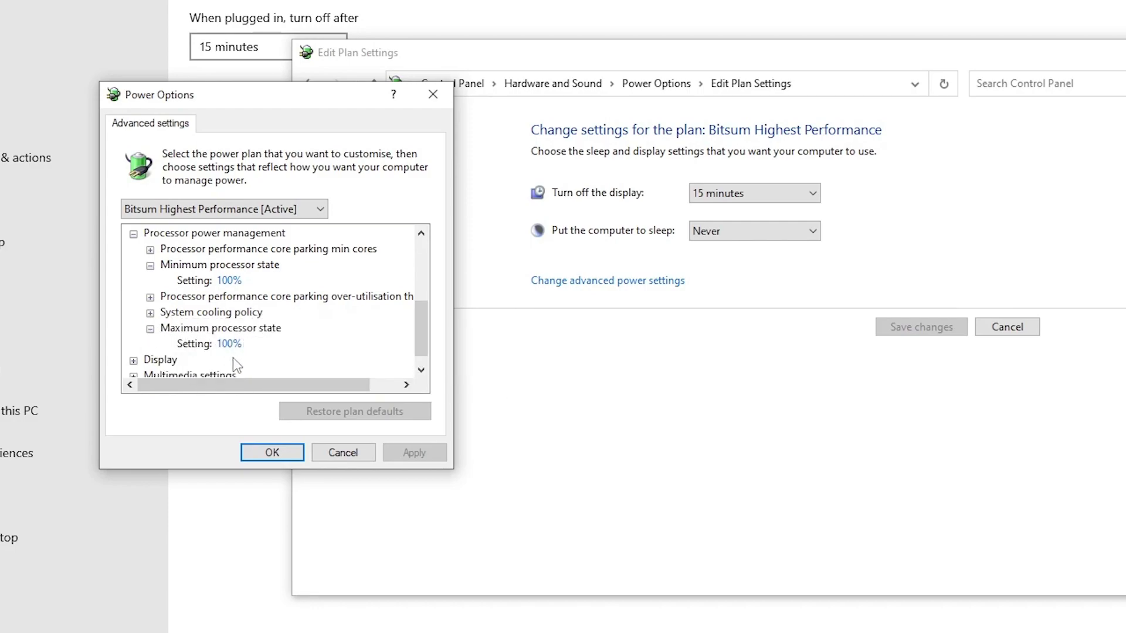
{"action": "left_click", "coordinate": [278, 455]}
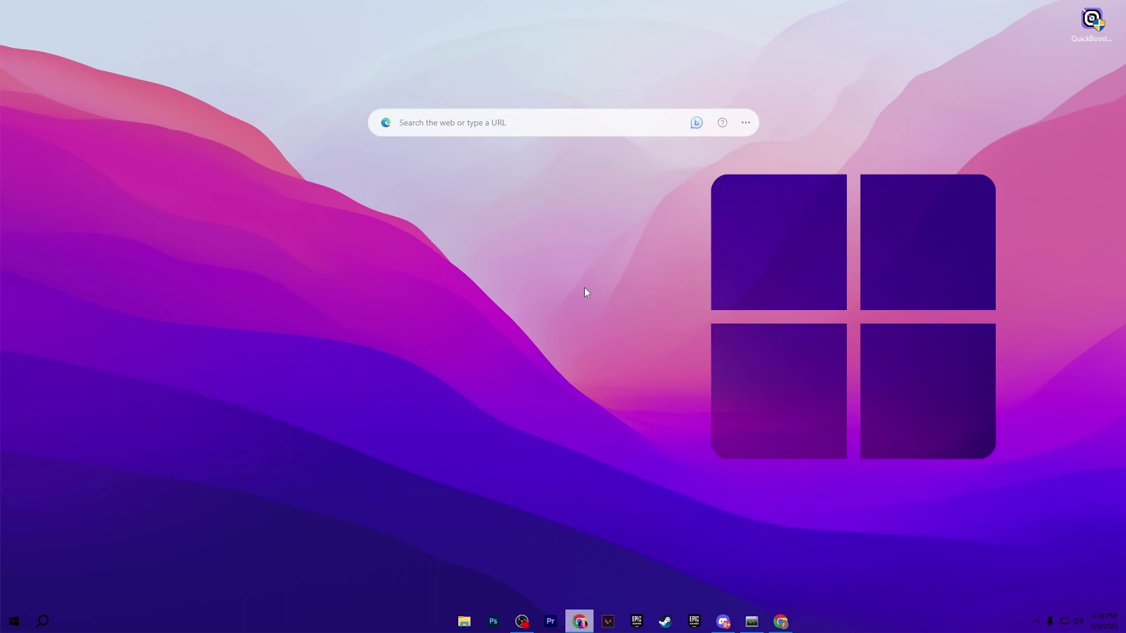
Launch NVIDIA Control Panel from the desktop's right-click menu.
{"action": "right_click", "coordinate": [478, 204]}
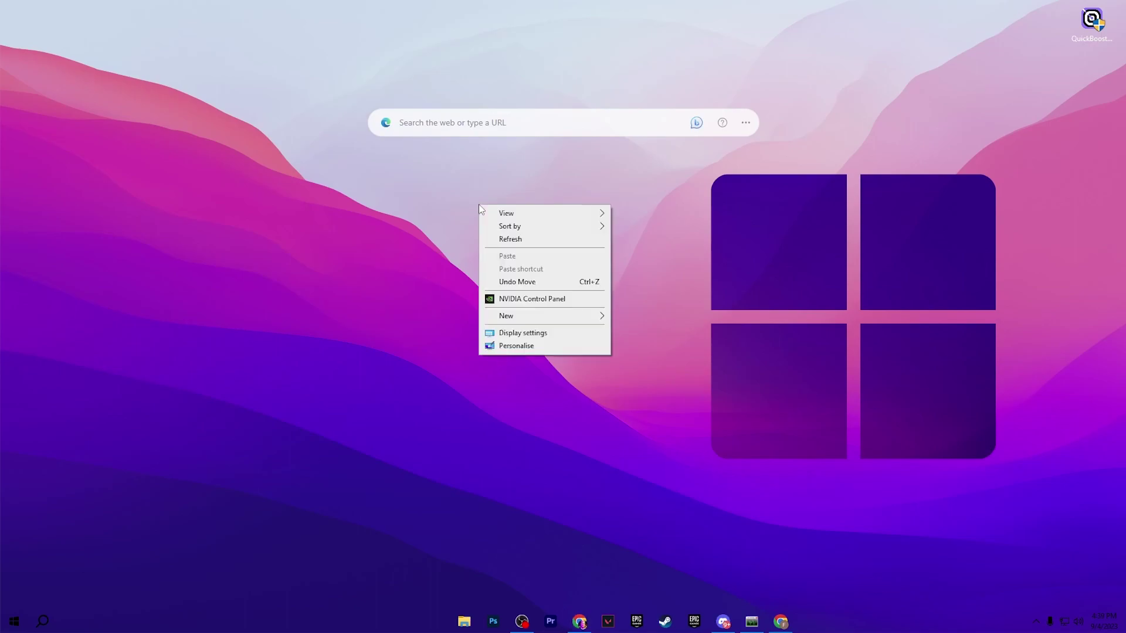
{"action": "left_click", "coordinate": [525, 299]}
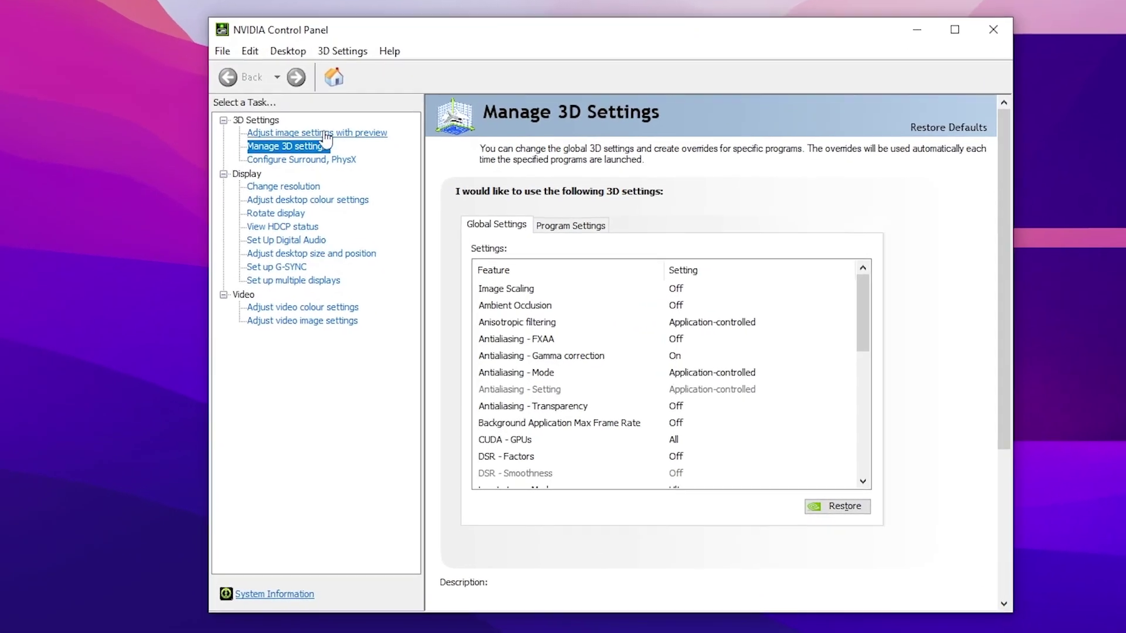
Add csgo.exe as a customised program under NVIDIA's Program Settings.
{"action": "left_click", "coordinate": [572, 221]}
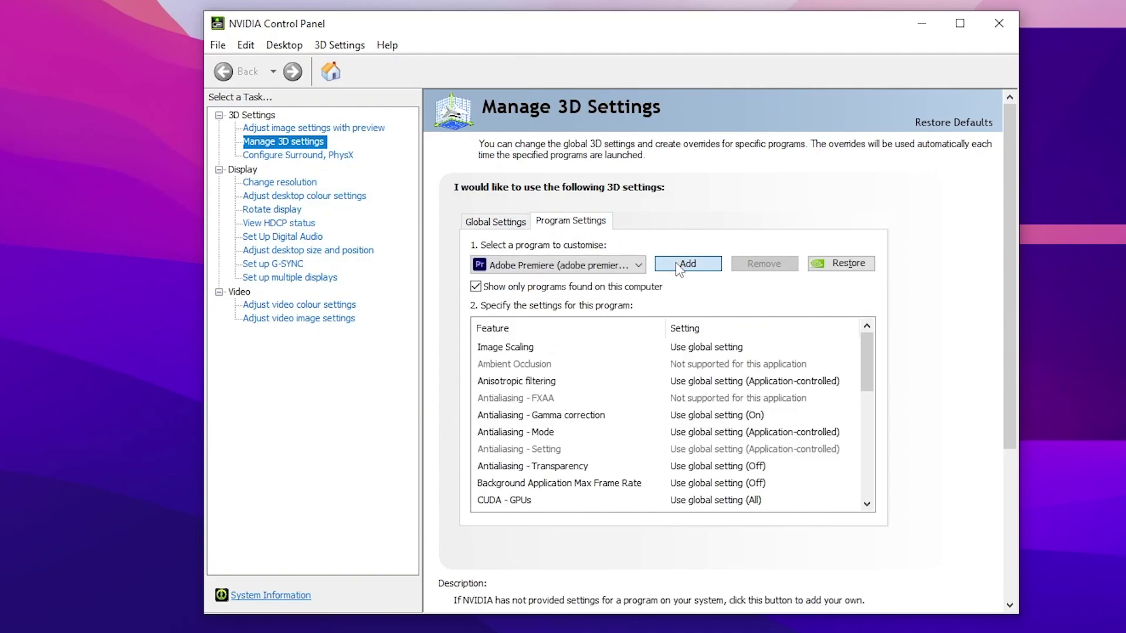
{"action": "left_click", "coordinate": [675, 264]}
{"action": "scroll", "coordinate": [631, 251], "scroll_direction": "down", "scroll_amount": 6}
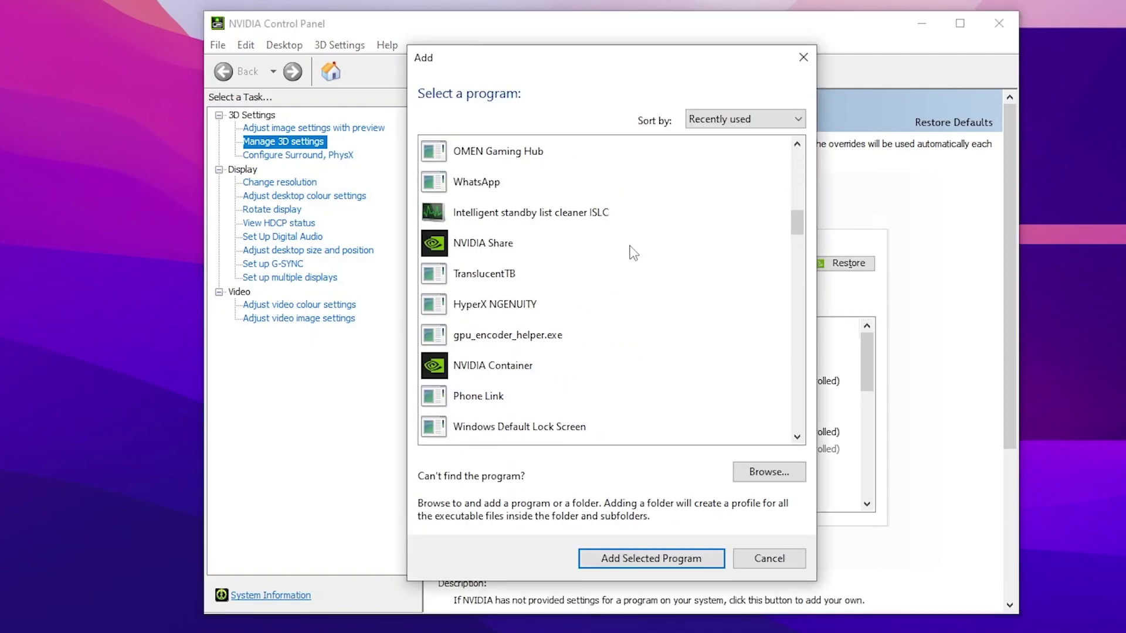
{"action": "left_click", "coordinate": [463, 251]}
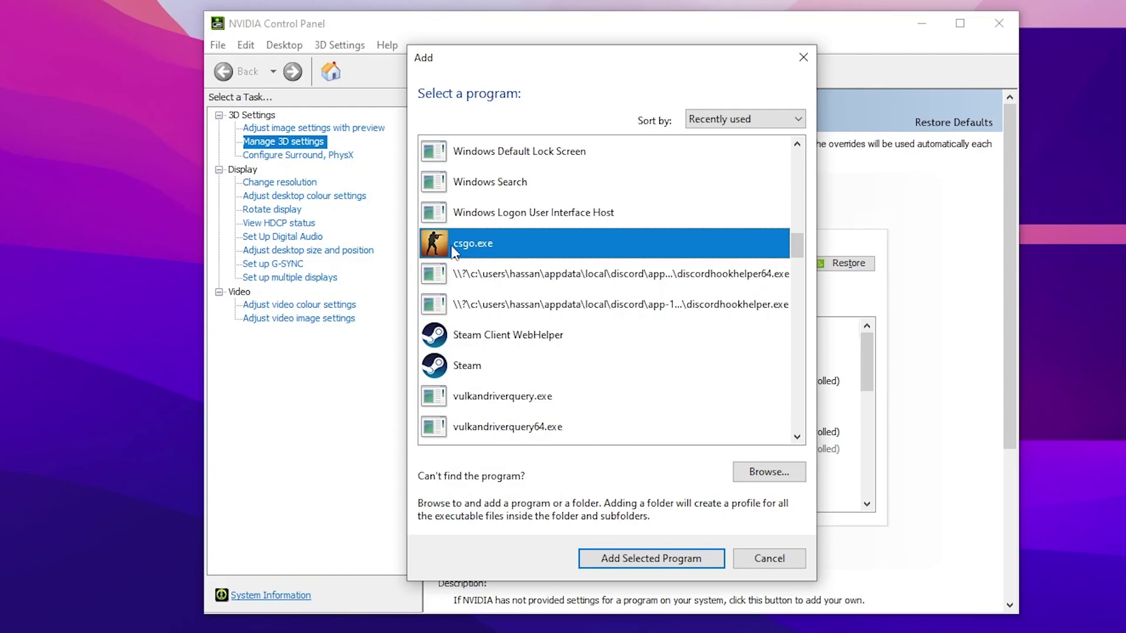
{"action": "left_click", "coordinate": [619, 555]}
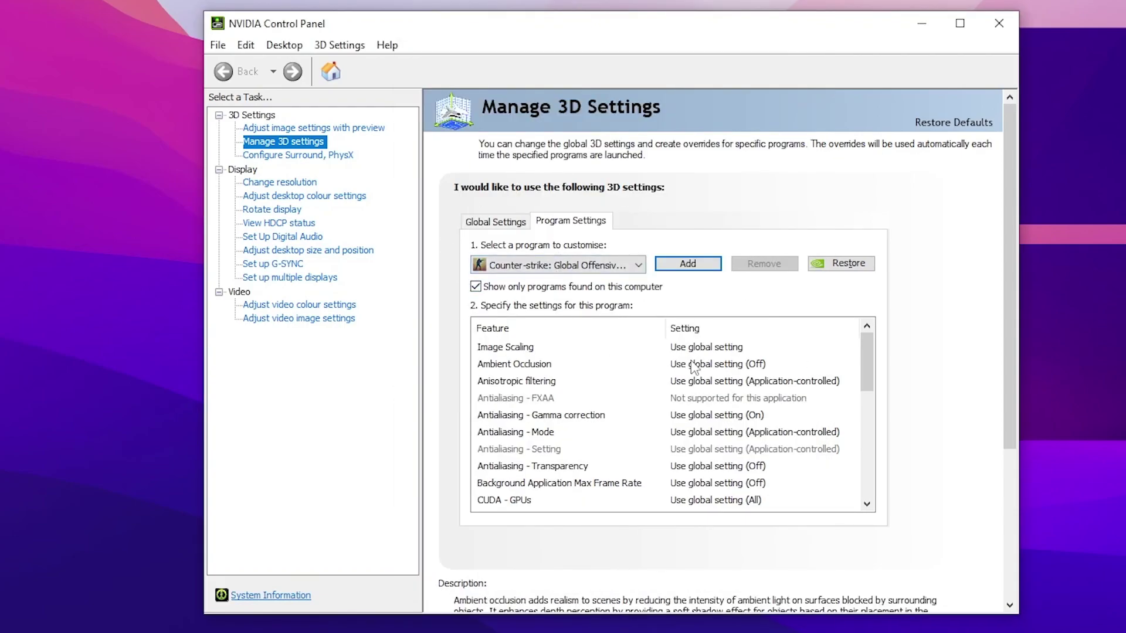
Set CS:GO's Low Latency Mode to Ultra, power to Prefer maximum performance, texture quality to High performance, and apply.
{"action": "scroll", "coordinate": [692, 363], "scroll_direction": "down", "scroll_amount": 3}
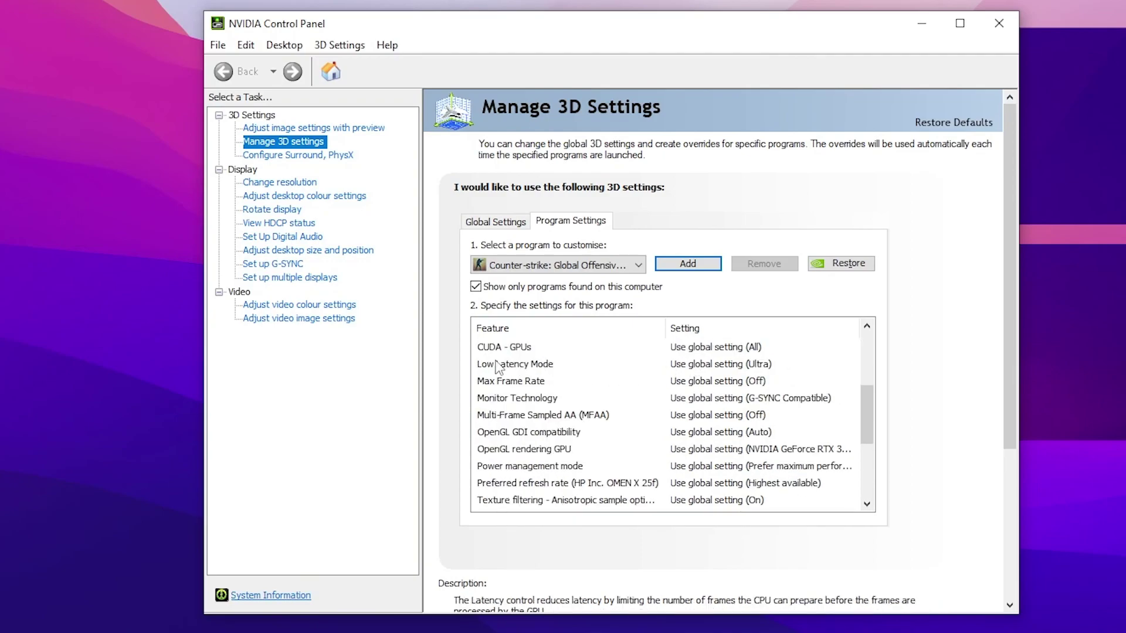
{"action": "left_click", "coordinate": [725, 365]}
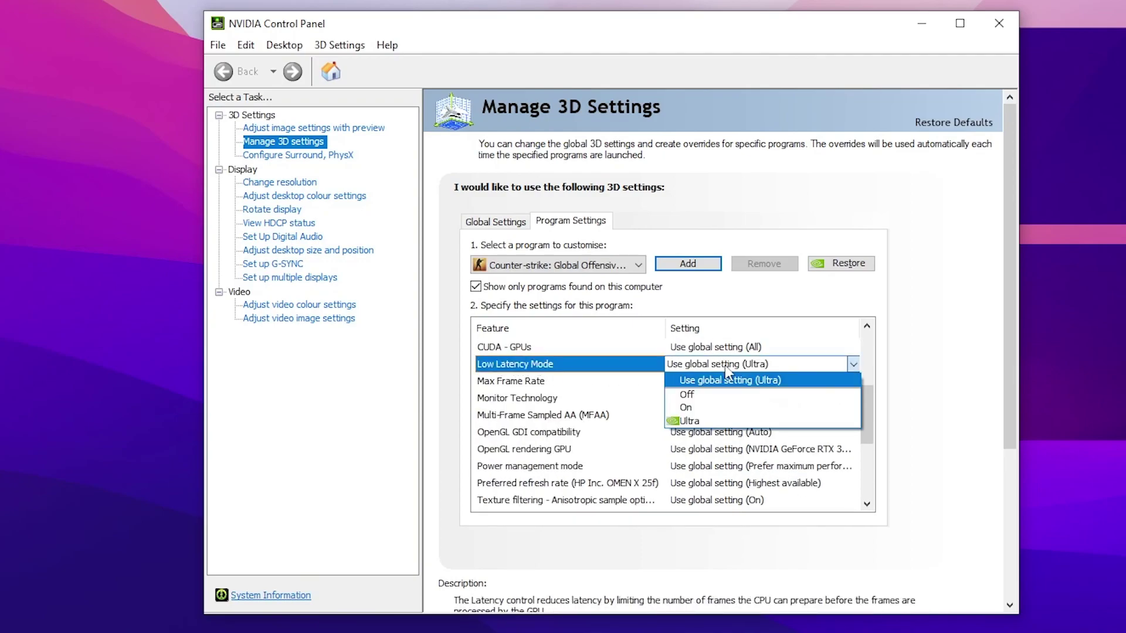
{"action": "left_click", "coordinate": [701, 417]}
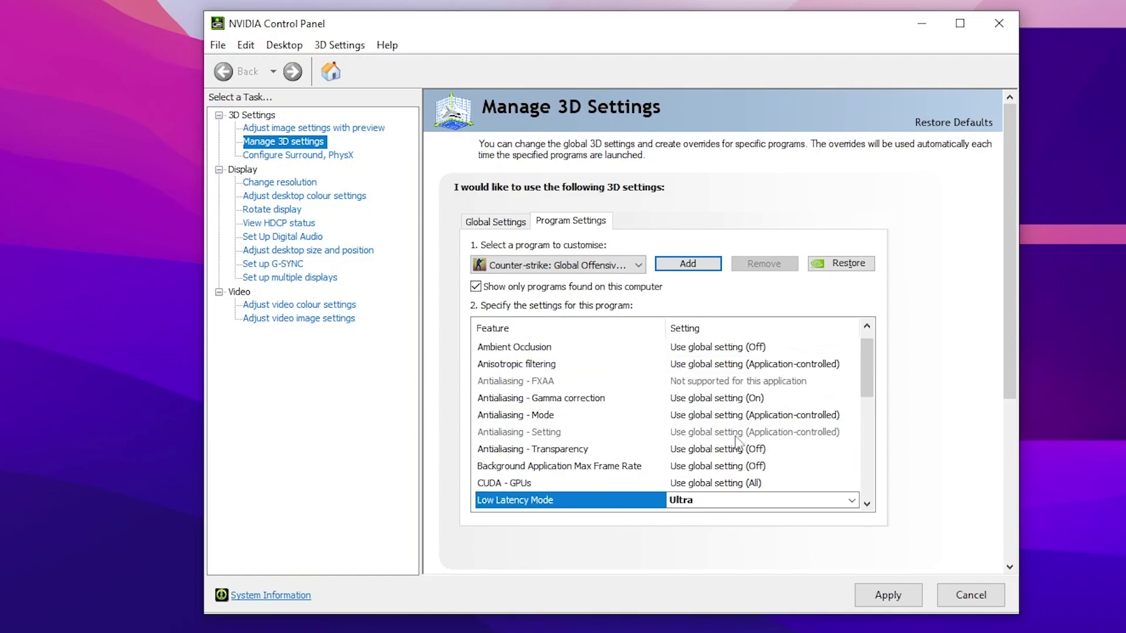
{"action": "left_click_drag", "start_coordinate": [867, 364], "coordinate": [868, 431]}
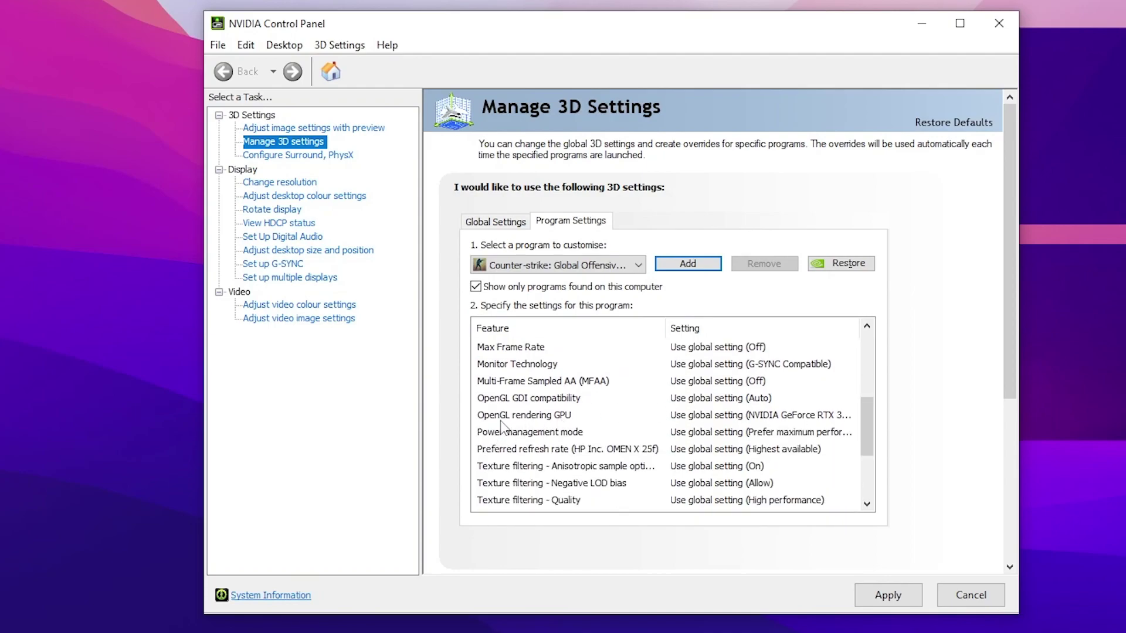
{"action": "left_click", "coordinate": [780, 434]}
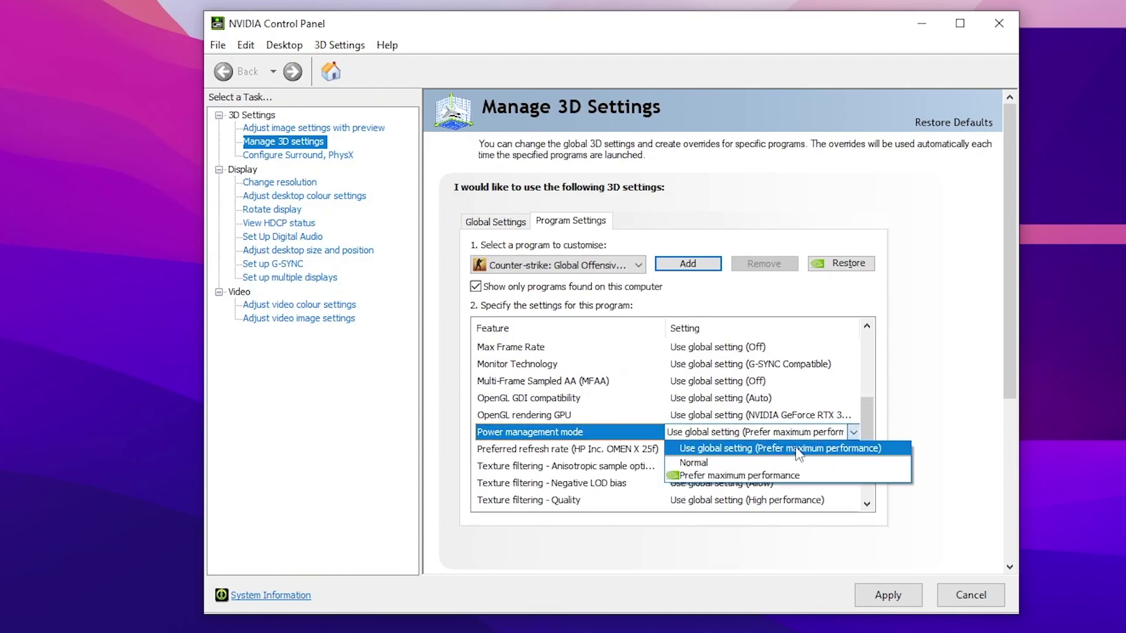
{"action": "left_click", "coordinate": [726, 477]}
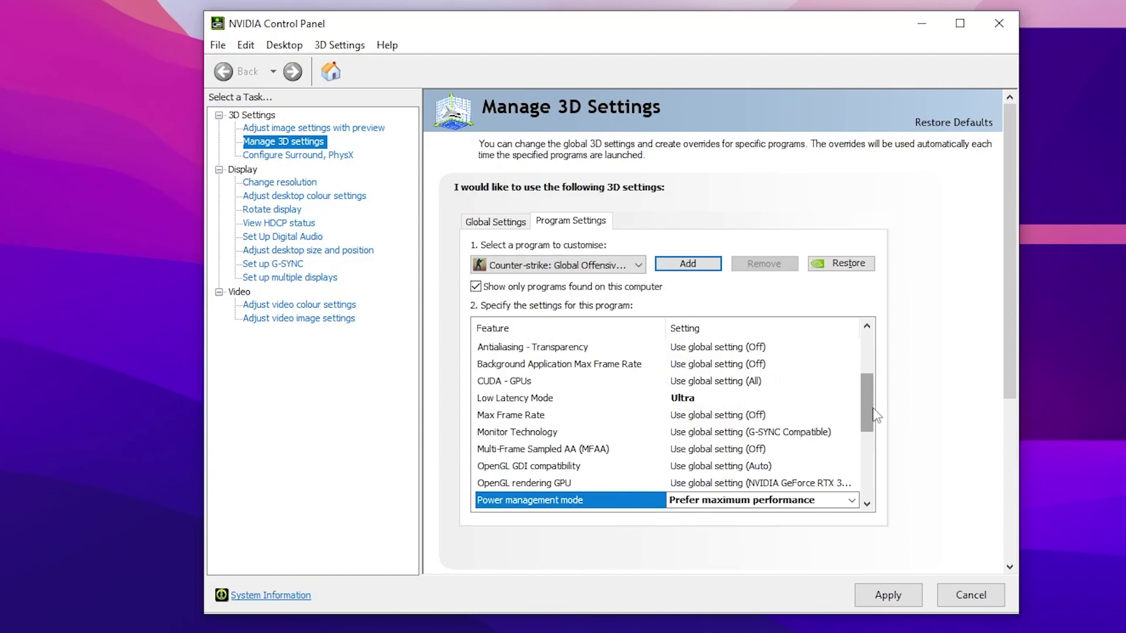
{"action": "left_click_drag", "start_coordinate": [870, 406], "coordinate": [871, 430]}
{"action": "scroll", "coordinate": [868, 437], "scroll_direction": "down", "scroll_amount": 1}
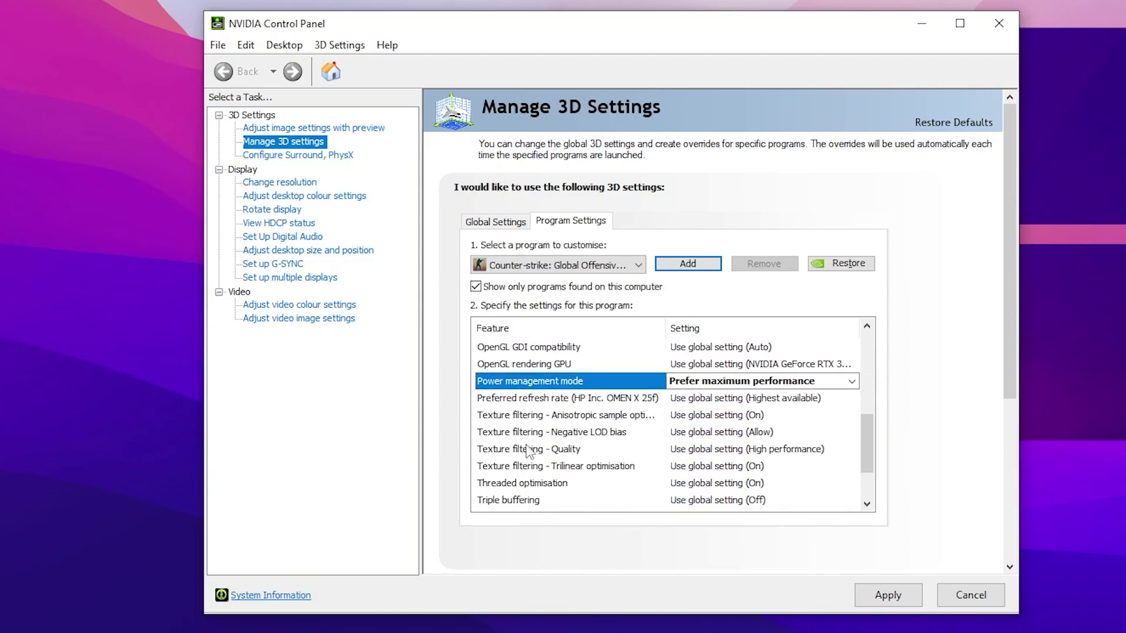
{"action": "left_click", "coordinate": [729, 449]}
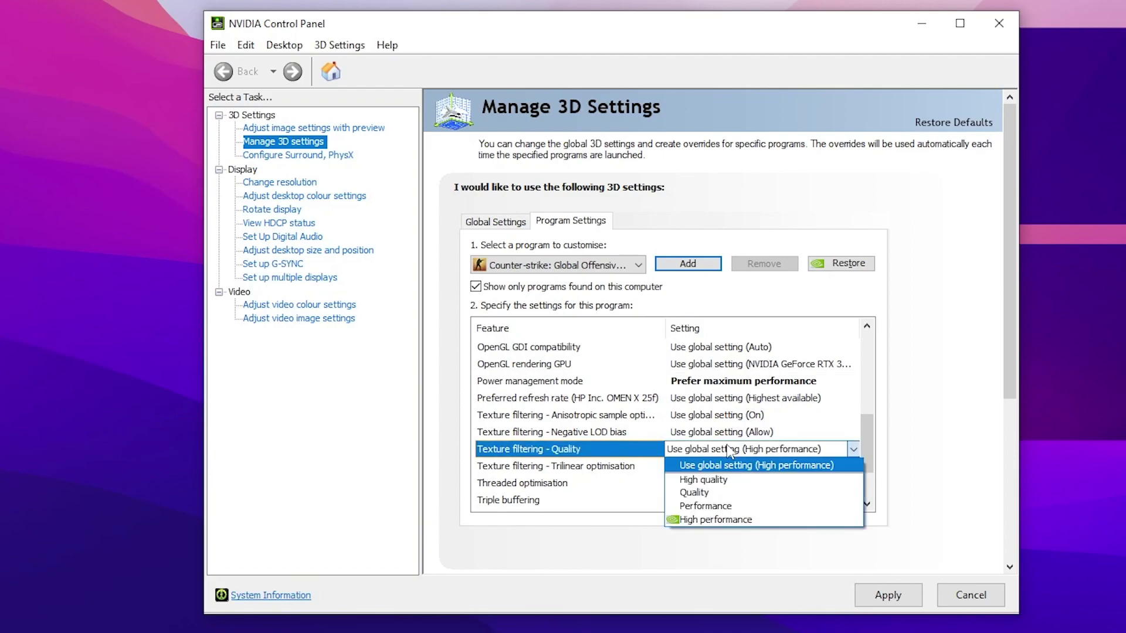
{"action": "left_click", "coordinate": [719, 519]}
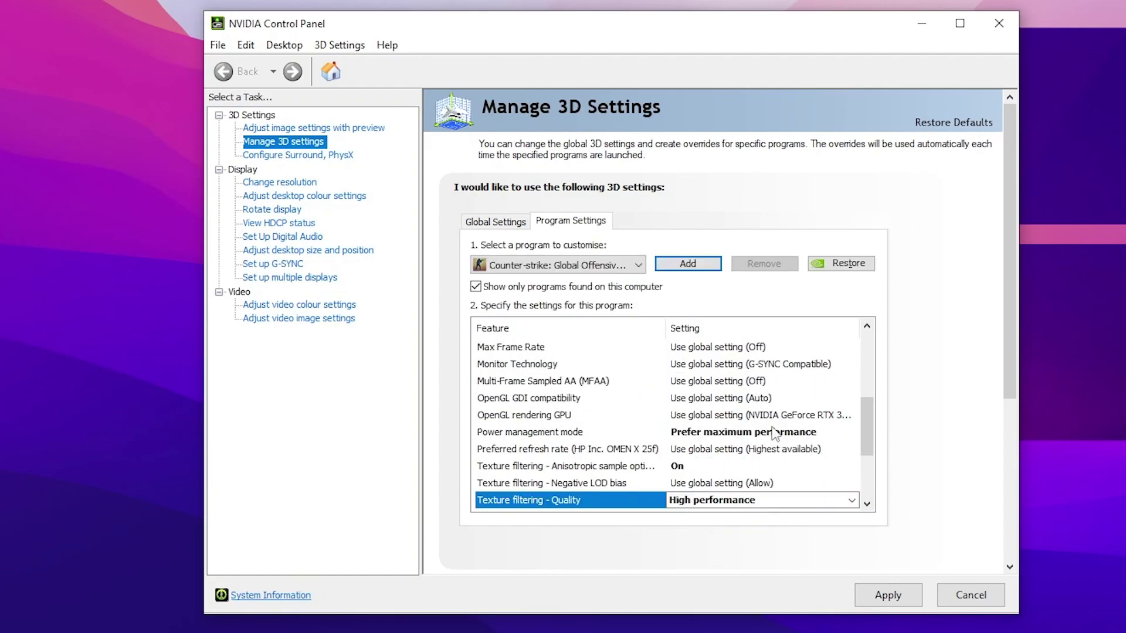
{"action": "scroll", "coordinate": [851, 482], "scroll_direction": "down", "scroll_amount": 2}
{"action": "left_click", "coordinate": [892, 598]}
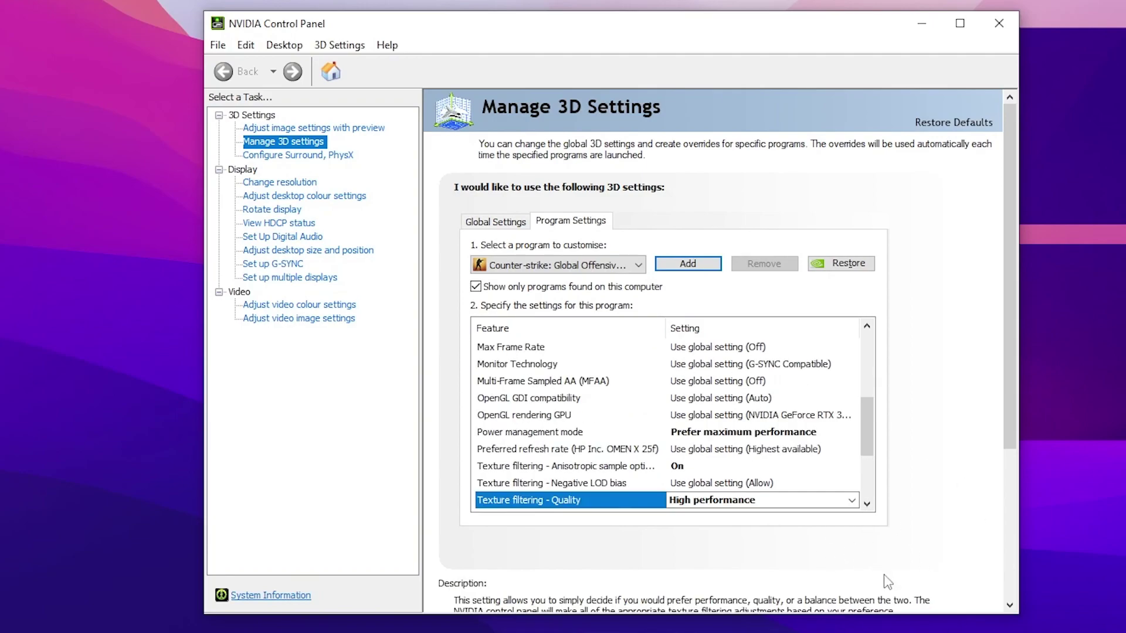
Switch desktop scaling to Full-screen, apply and keep it, then close NVIDIA Control Panel.
{"action": "left_click", "coordinate": [266, 255]}
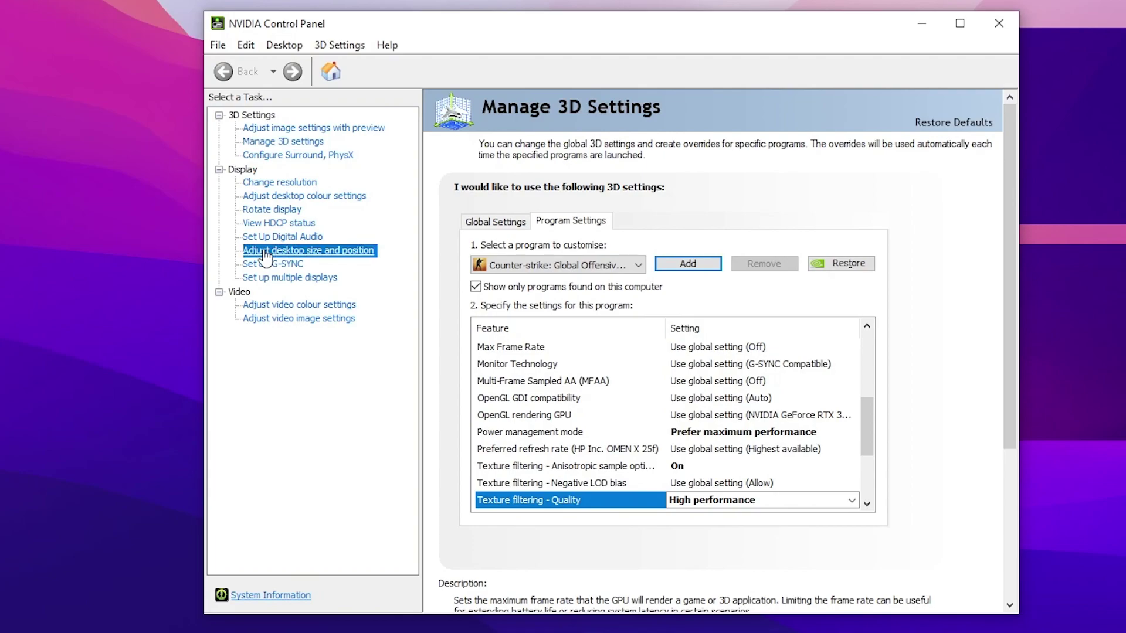
{"action": "left_click", "coordinate": [491, 421]}
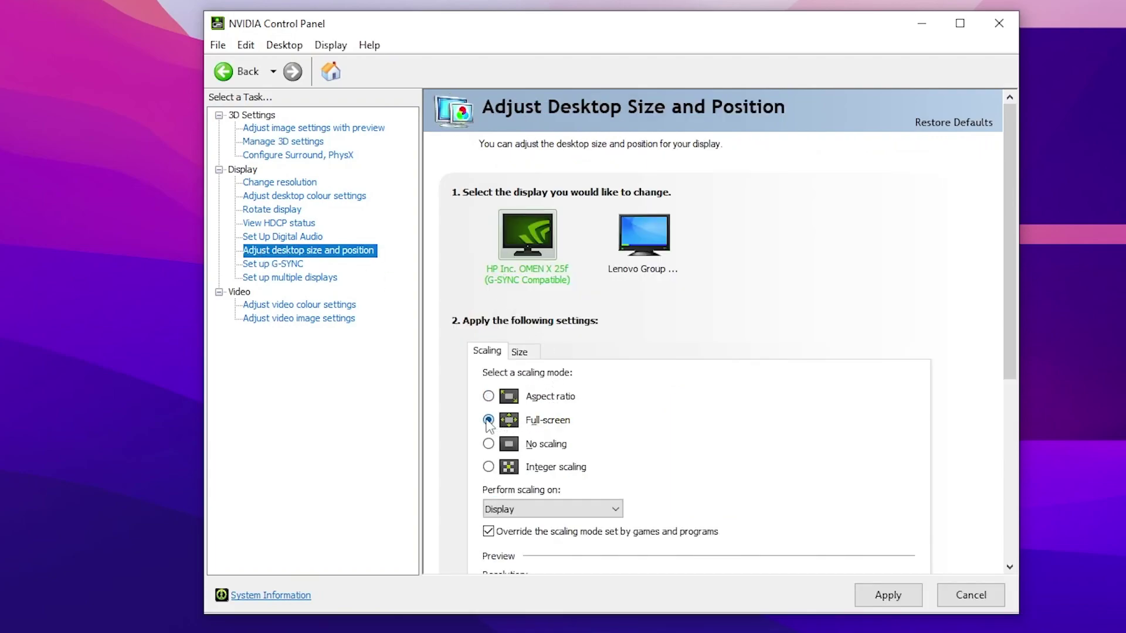
{"action": "scroll", "coordinate": [703, 425], "scroll_direction": "down", "scroll_amount": 1}
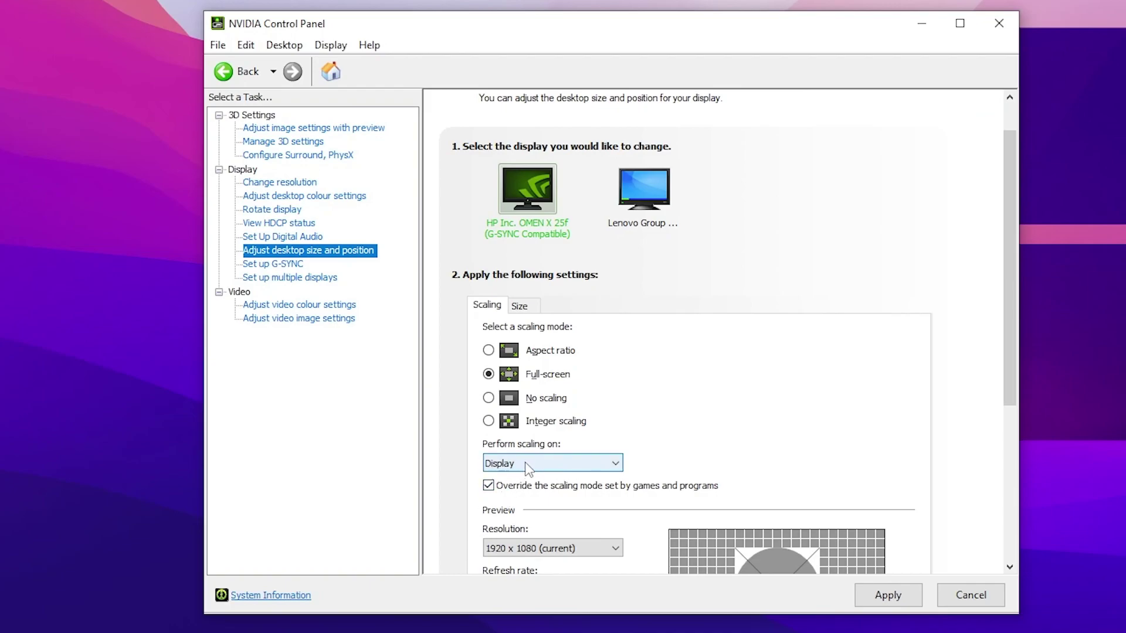
{"action": "left_click", "coordinate": [887, 594]}
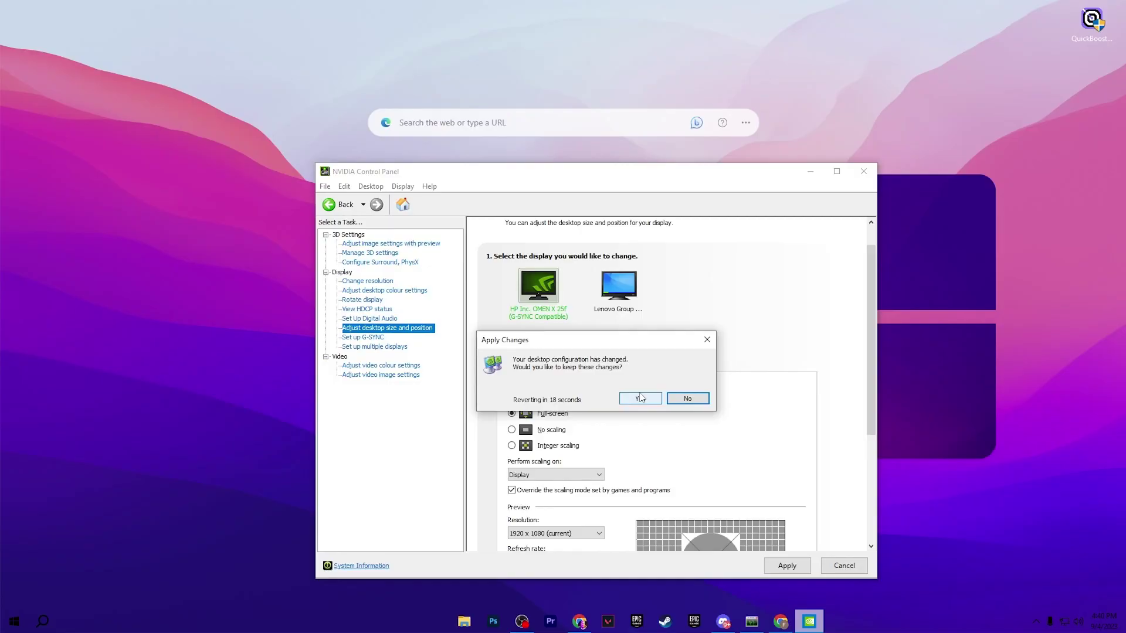
{"action": "left_click", "coordinate": [646, 397]}
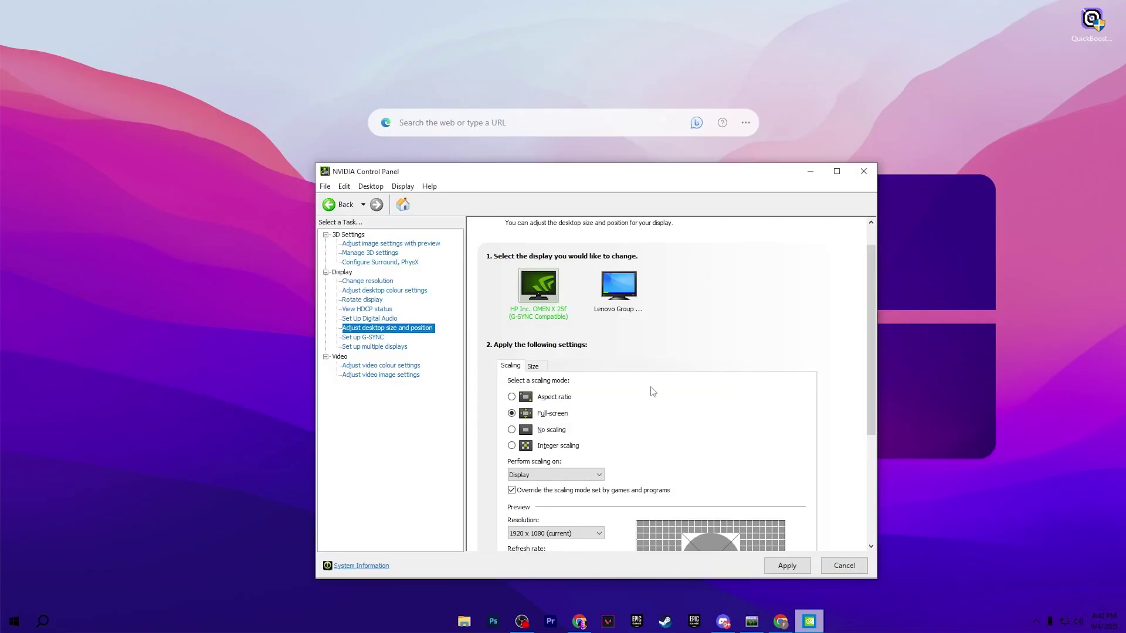
{"action": "left_click", "coordinate": [866, 172]}
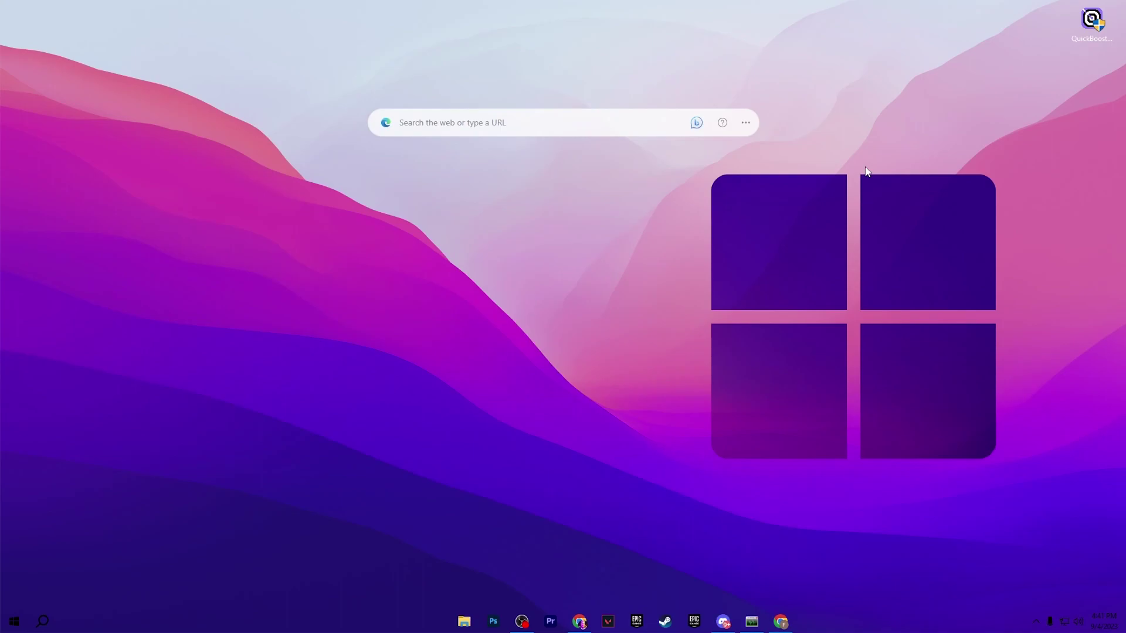
Open File Explorer at F:\SteamLibrary\steamapps\common\Counter-Strike Global Offensive.
{"action": "left_click", "coordinate": [464, 621]}
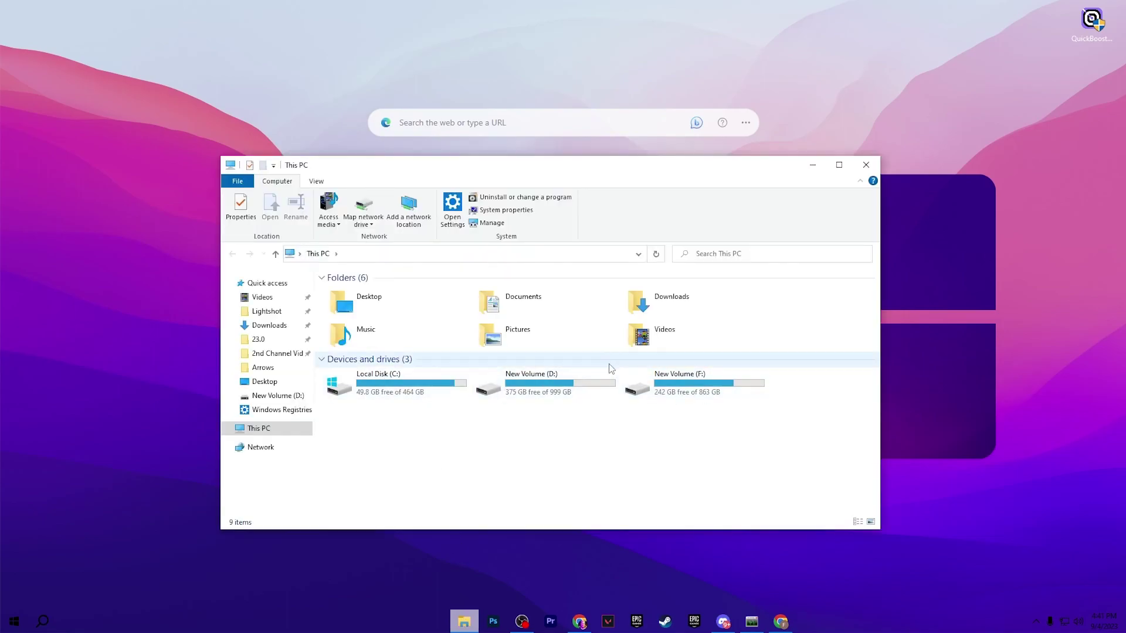
{"action": "left_click", "coordinate": [679, 382]}
{"action": "double_click", "coordinate": [679, 381]}
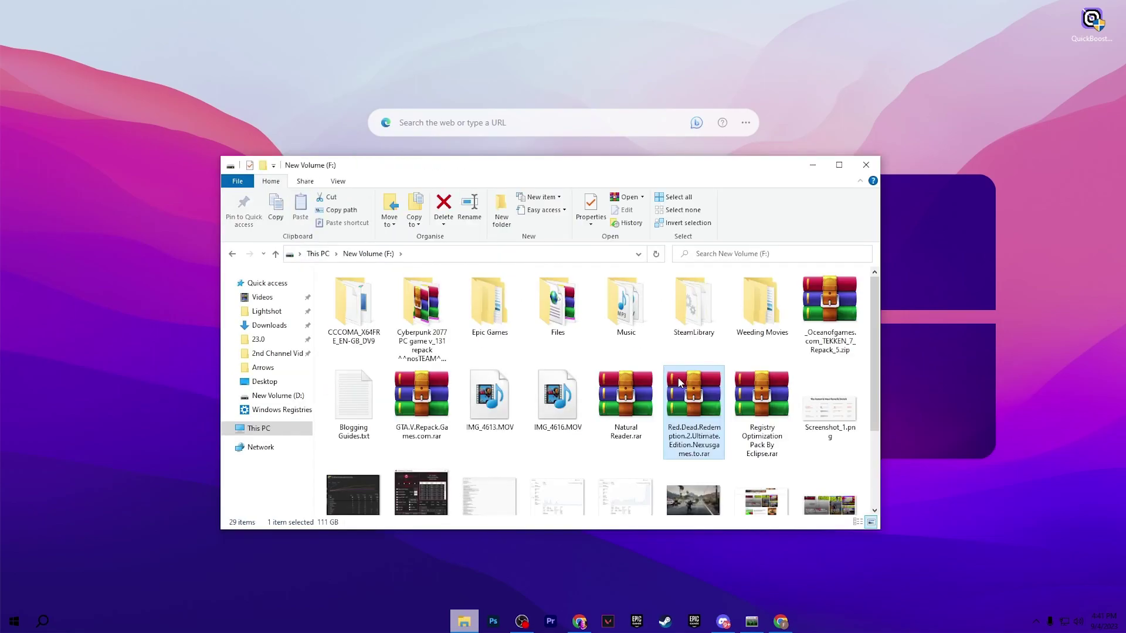
{"action": "double_click", "coordinate": [702, 300]}
{"action": "double_click", "coordinate": [473, 290]}
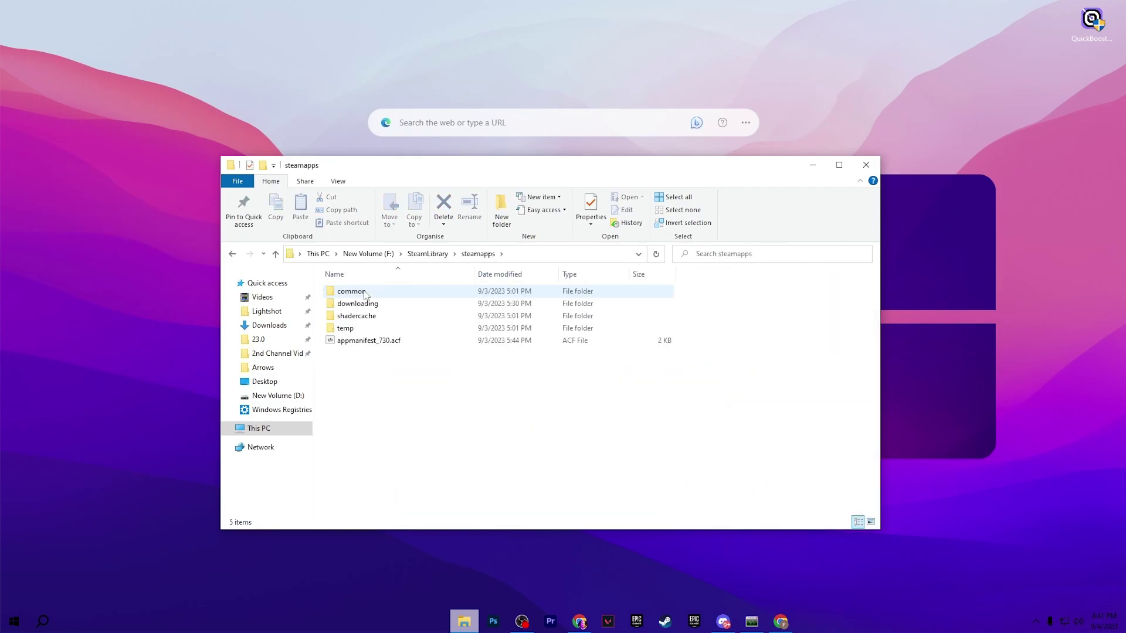
{"action": "double_click", "coordinate": [365, 293]}
{"action": "left_click", "coordinate": [365, 295]}
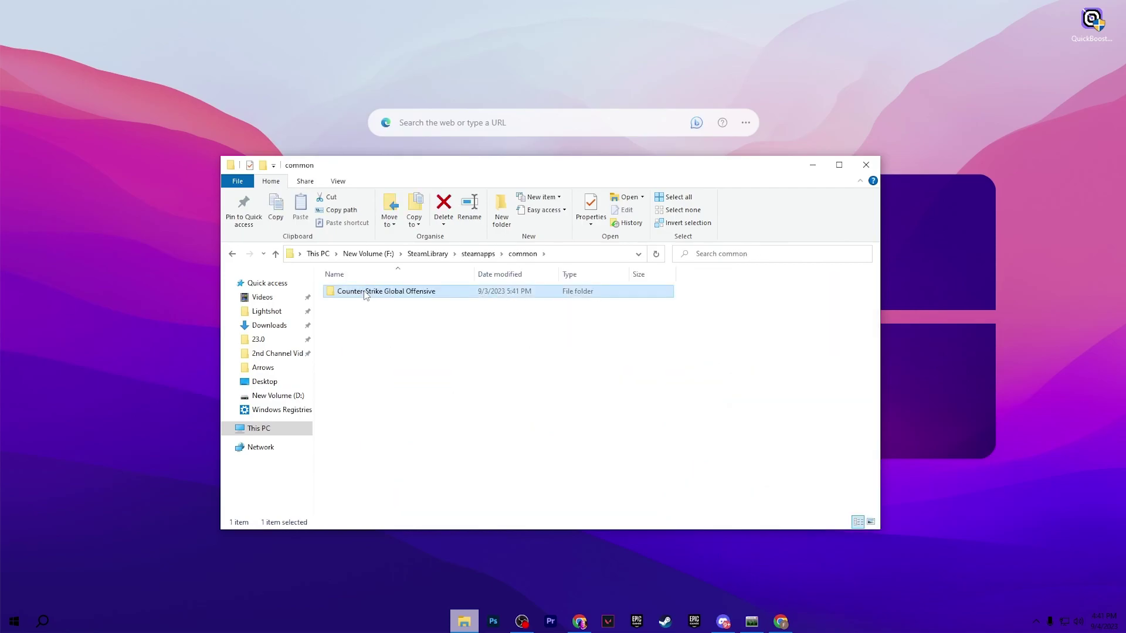
{"action": "double_click", "coordinate": [398, 292]}
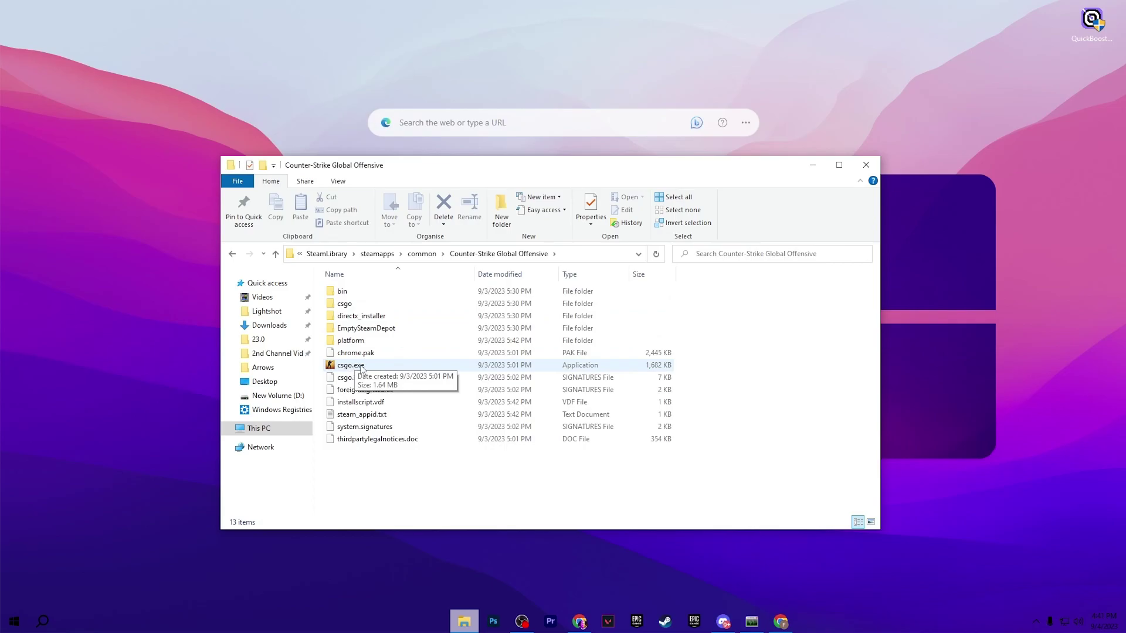
Disable full-screen optimisations and enable high DPI override for csgo.exe, then close Explorer.
{"action": "right_click", "coordinate": [357, 369]}
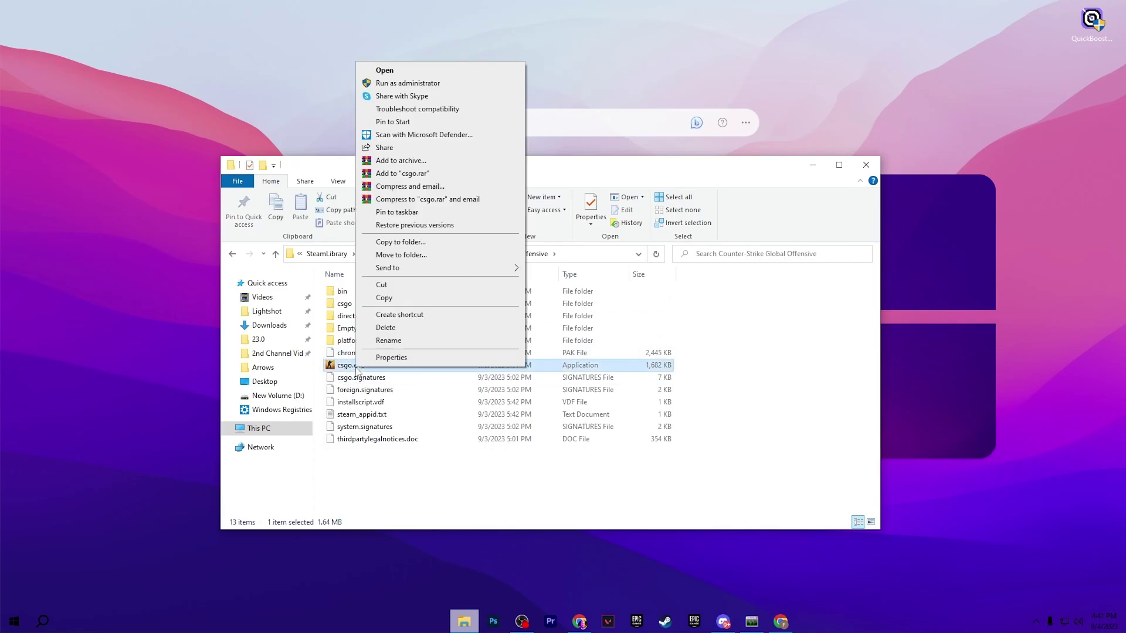
{"action": "left_click", "coordinate": [387, 358]}
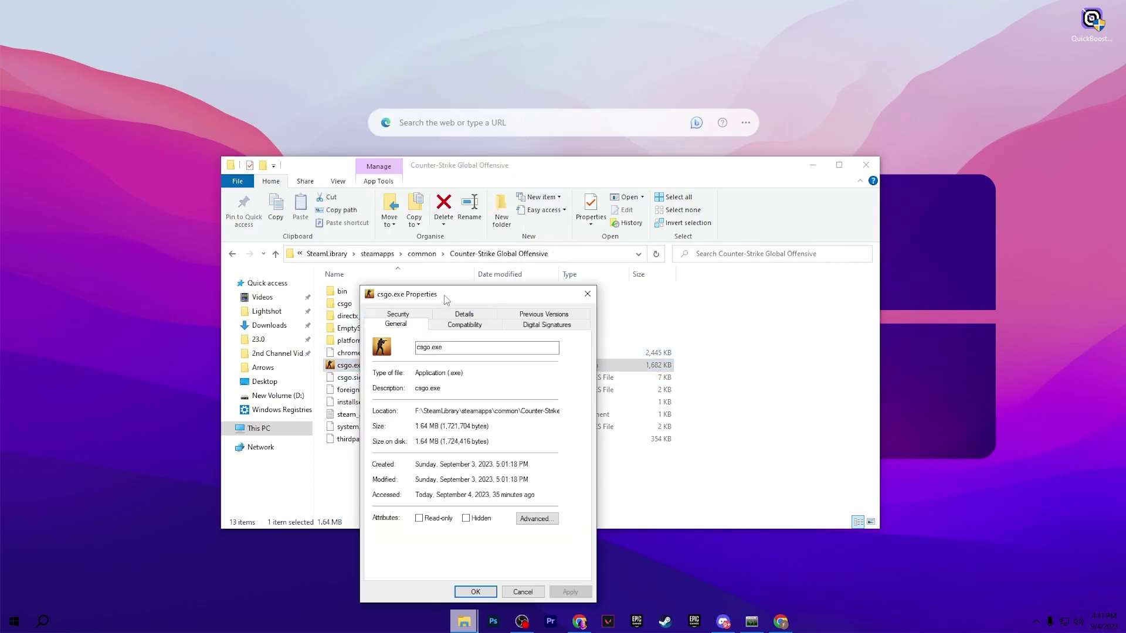
{"action": "left_click", "coordinate": [496, 214]}
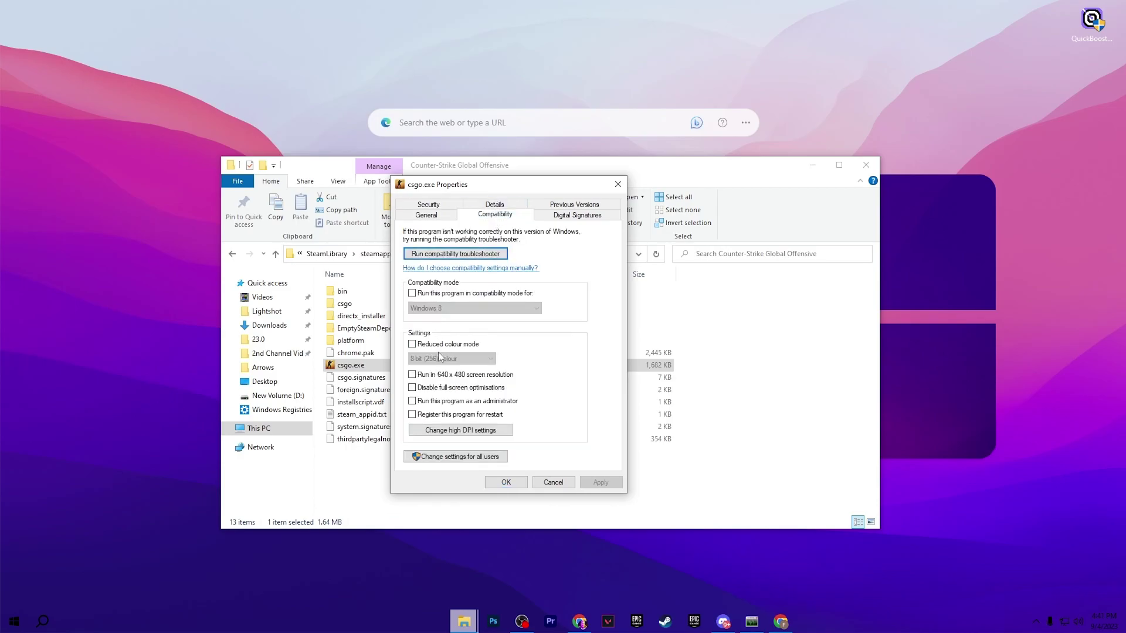
{"action": "left_click", "coordinate": [493, 390]}
{"action": "left_click", "coordinate": [437, 429]}
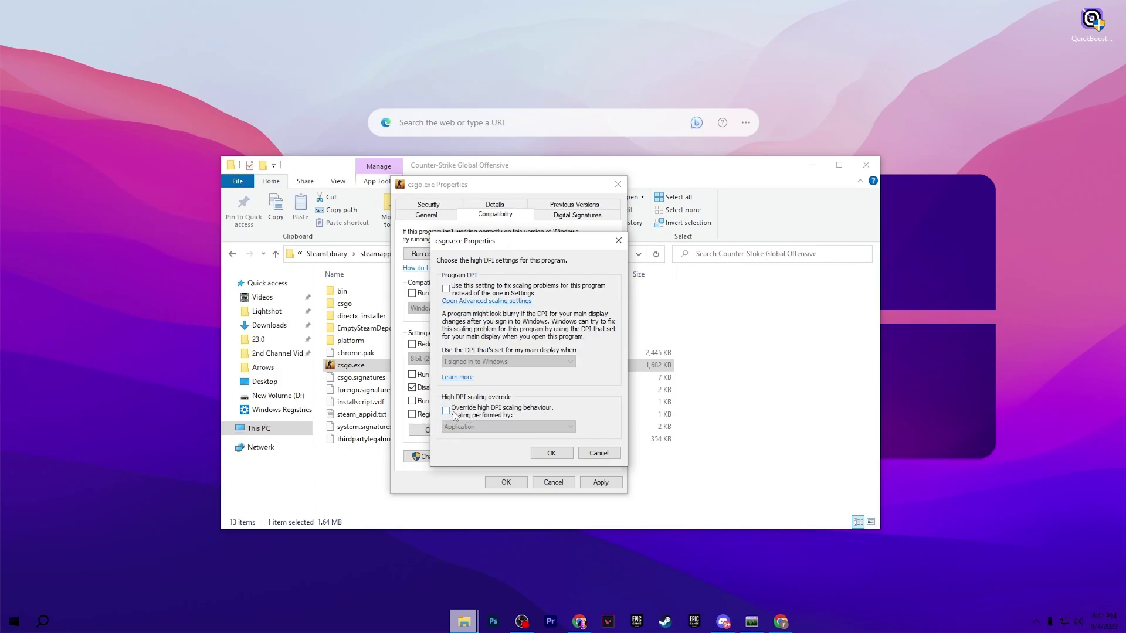
{"action": "left_click", "coordinate": [456, 414]}
{"action": "left_click", "coordinate": [550, 453]}
{"action": "left_click", "coordinate": [610, 483]}
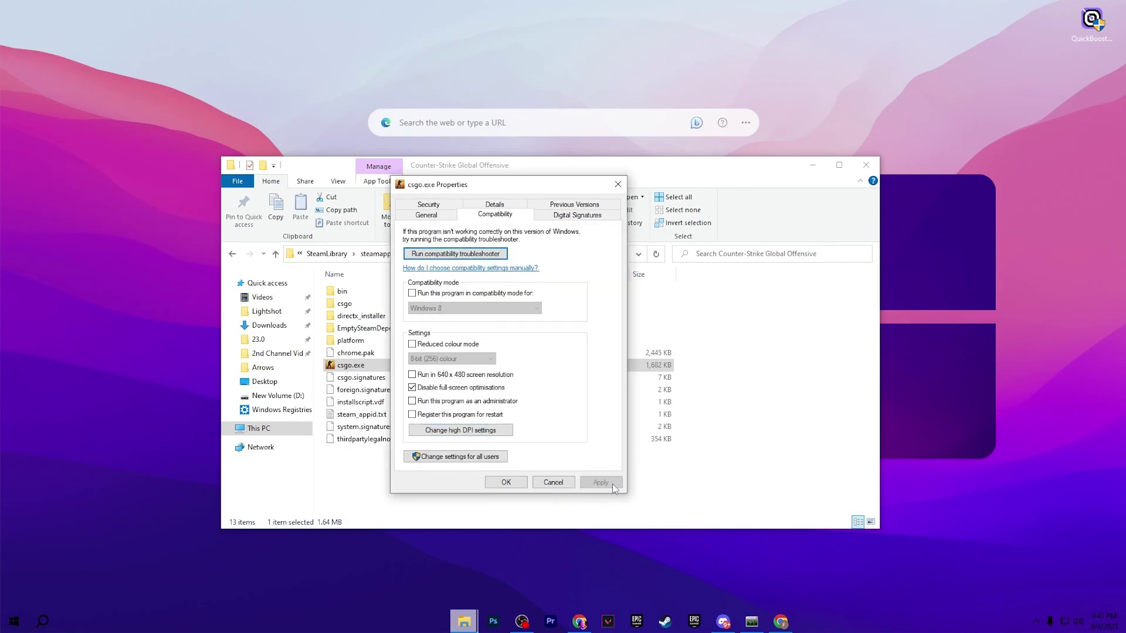
{"action": "left_click", "coordinate": [505, 486]}
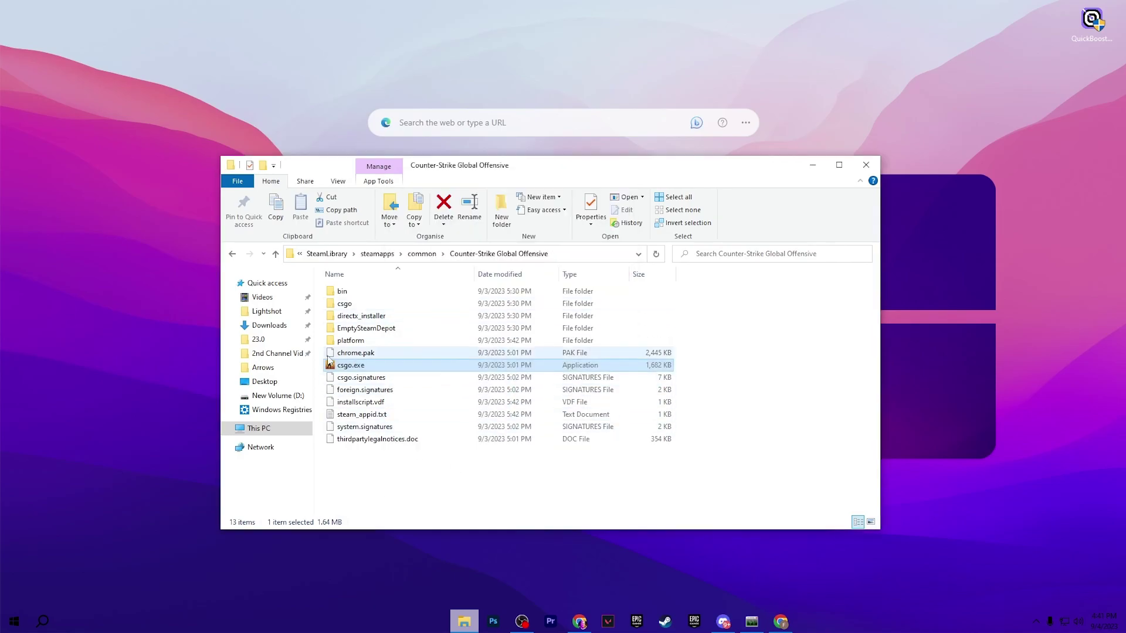
{"action": "left_click", "coordinate": [865, 166]}
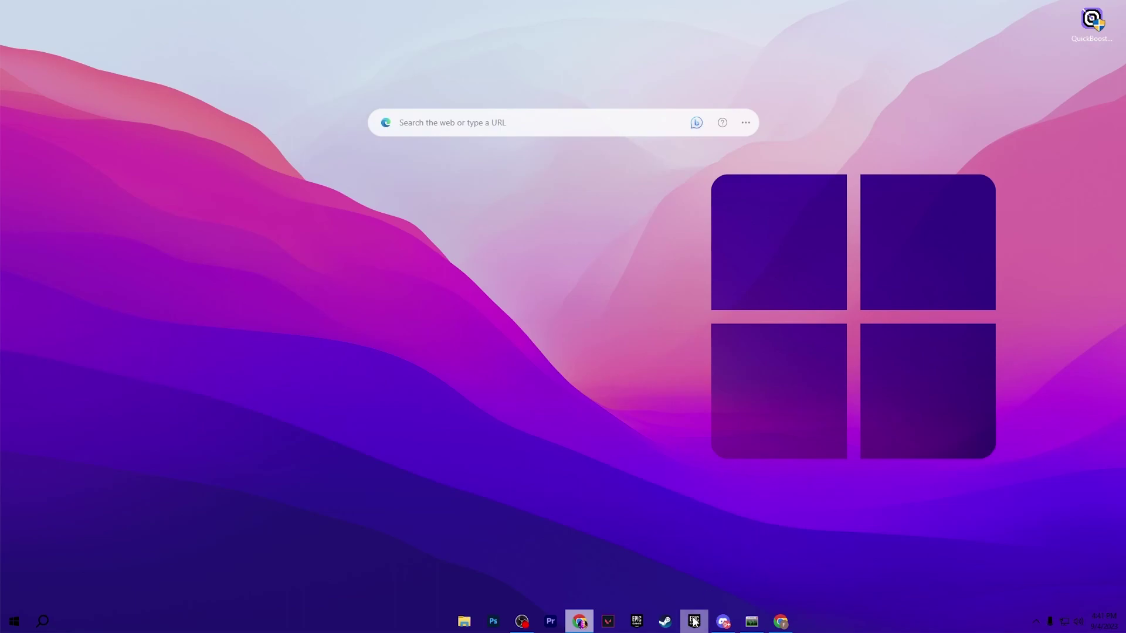
In the Steam library, open Counter-Strike: Global Offensive's Properties and scroll to Launch Options.
{"action": "left_click", "coordinate": [666, 622]}
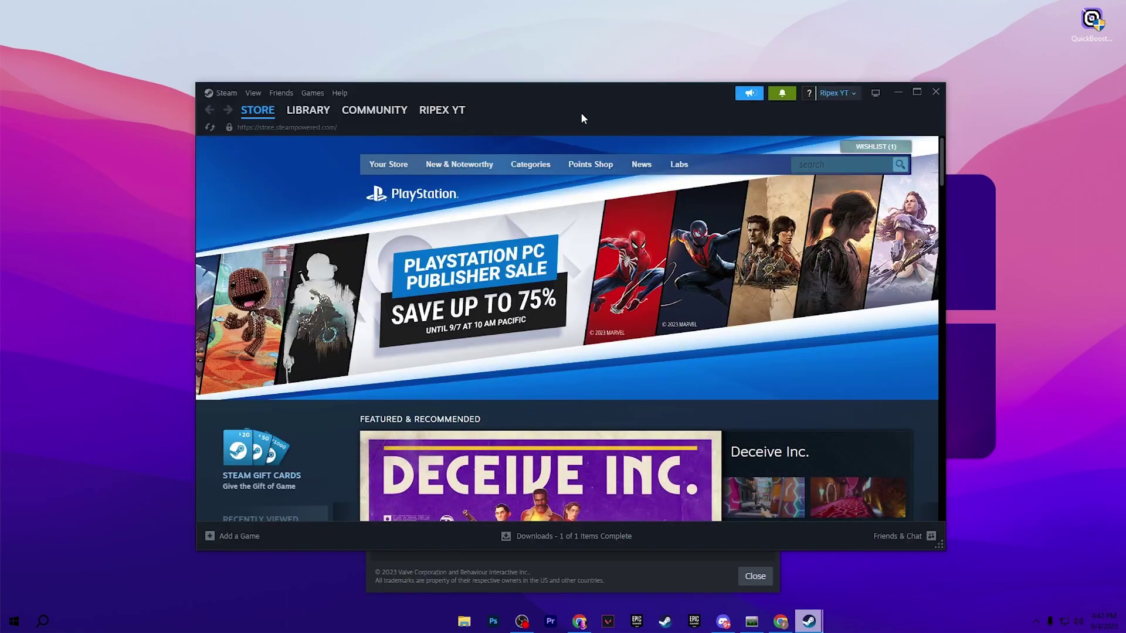
{"action": "mouse_move", "coordinate": [316, 115]}
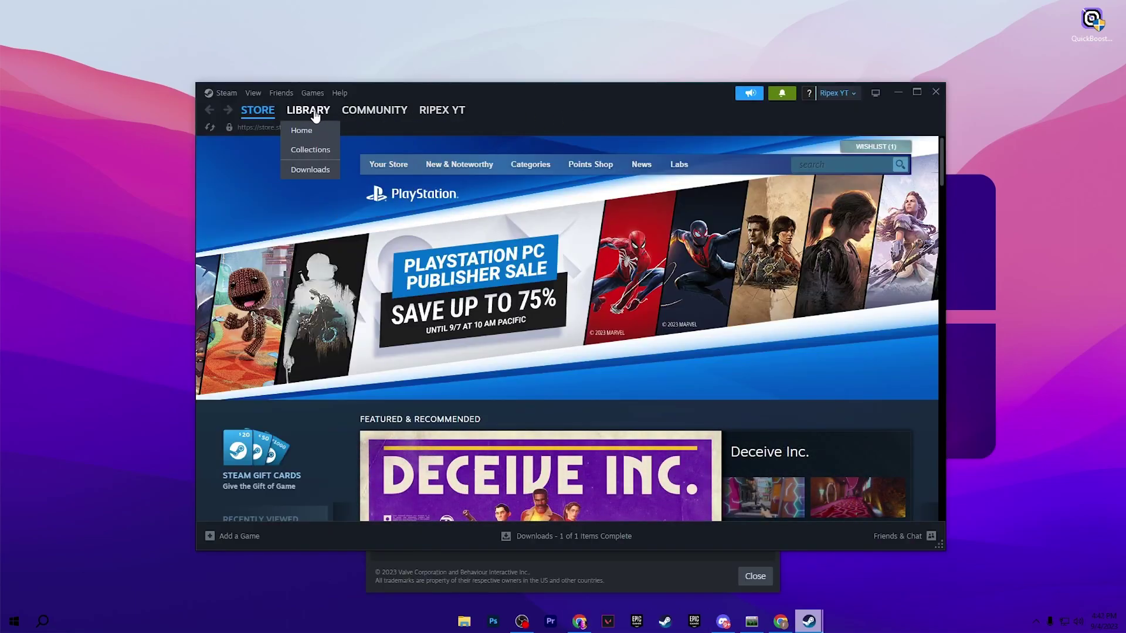
{"action": "left_click", "coordinate": [320, 150]}
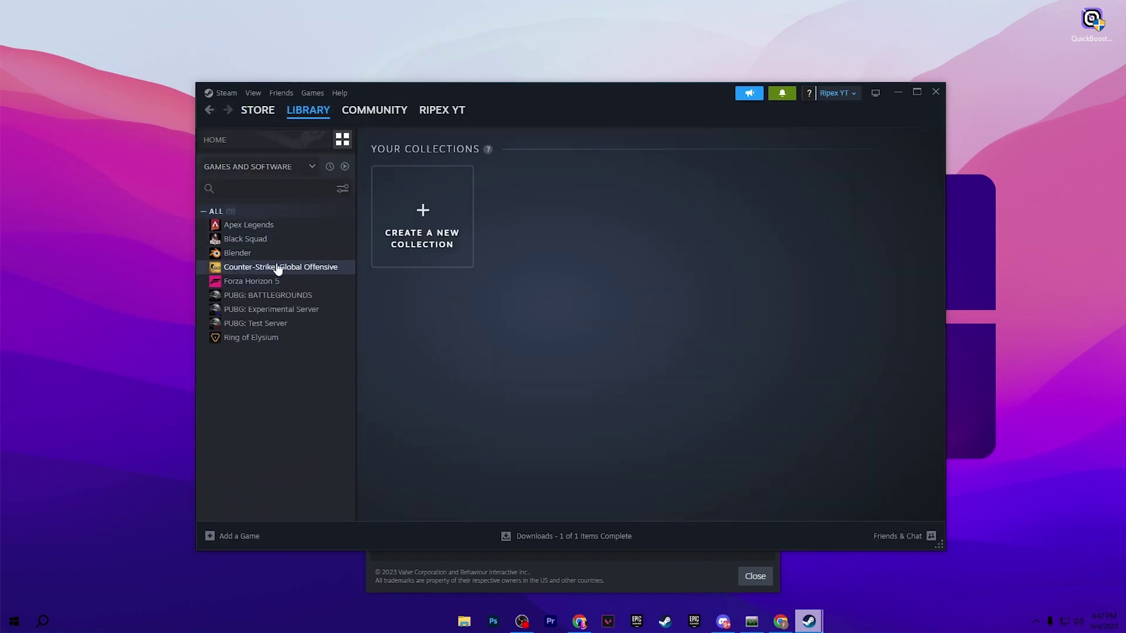
{"action": "right_click", "coordinate": [256, 269]}
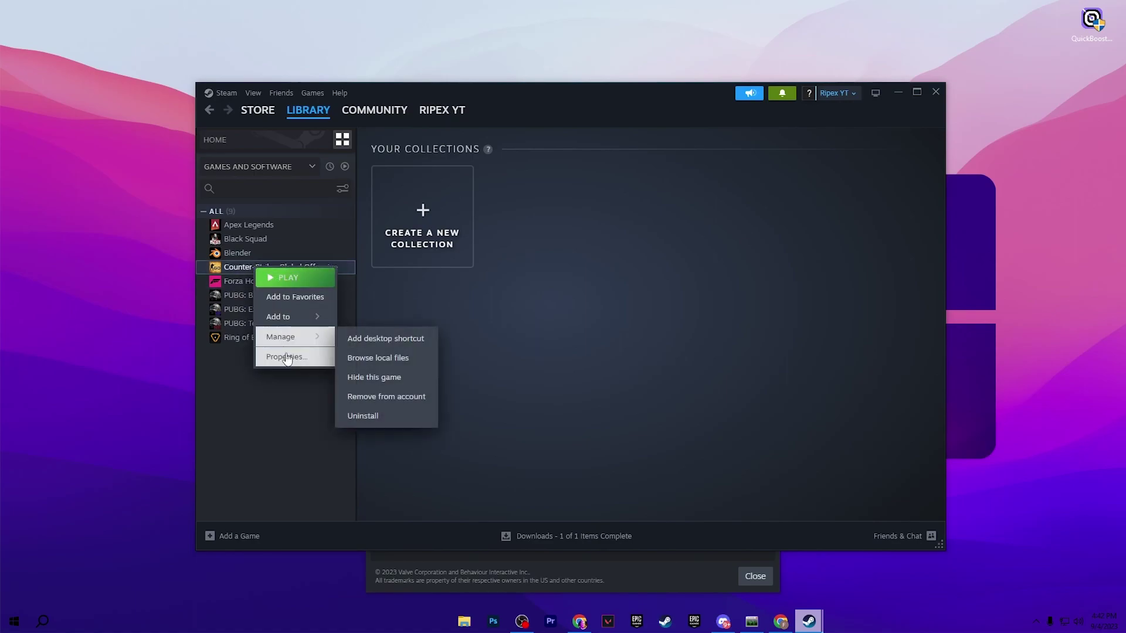
{"action": "left_click", "coordinate": [286, 358]}
{"action": "scroll", "coordinate": [503, 386], "scroll_direction": "down", "scroll_amount": 1}
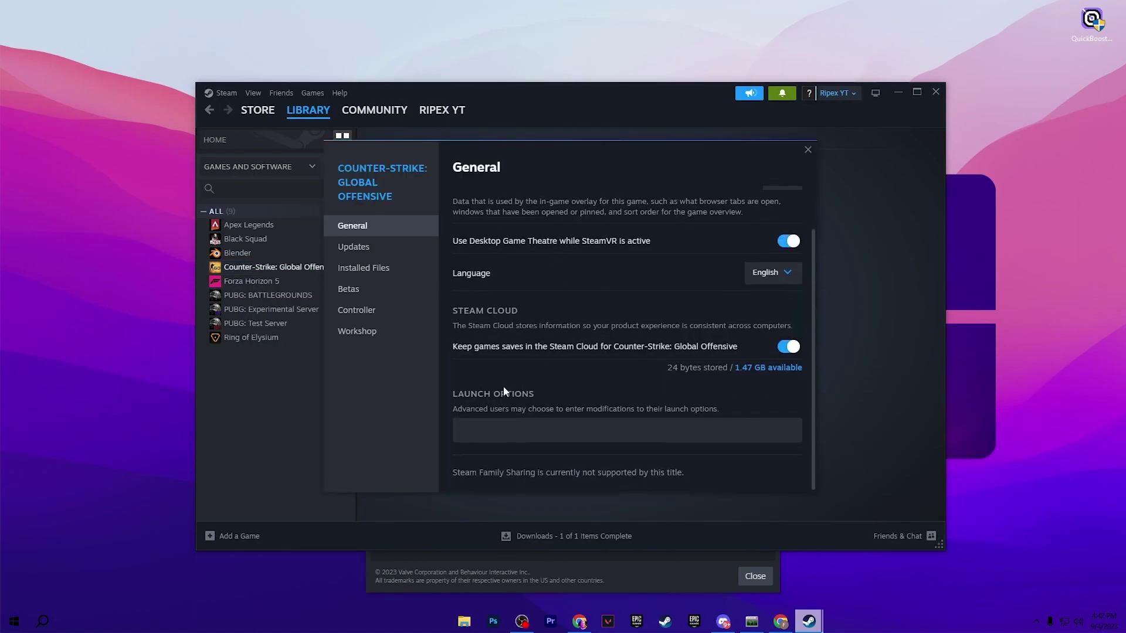
Enter "-novid -high -freq -threads" in the game's Launch Options field.
{"action": "left_click", "coordinate": [515, 440]}
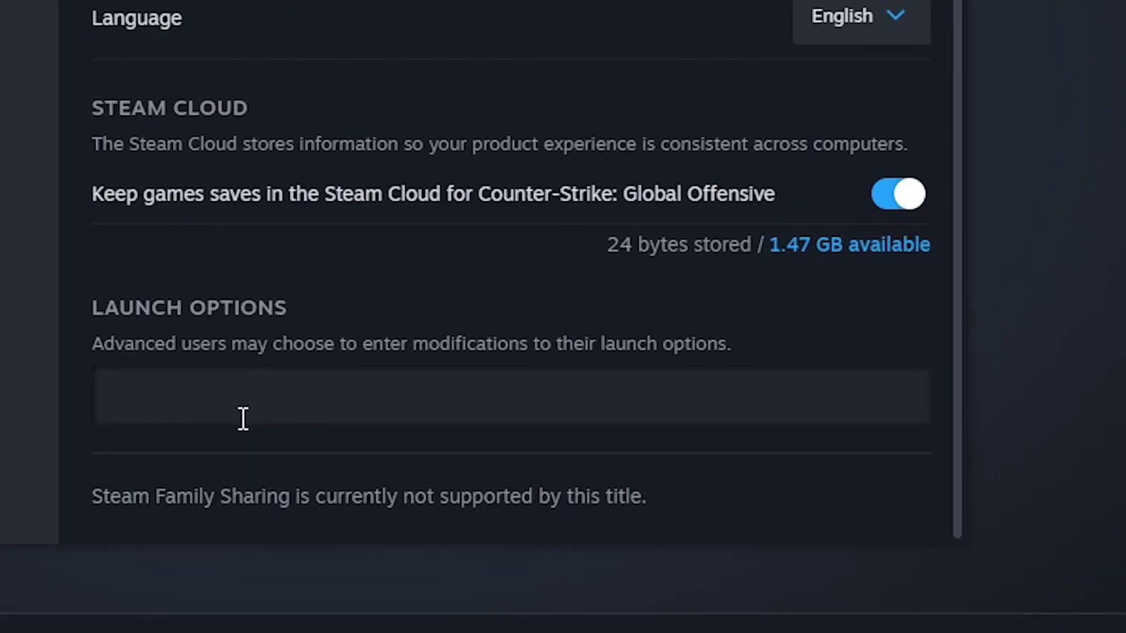
{"action": "type", "text": "-novid"}
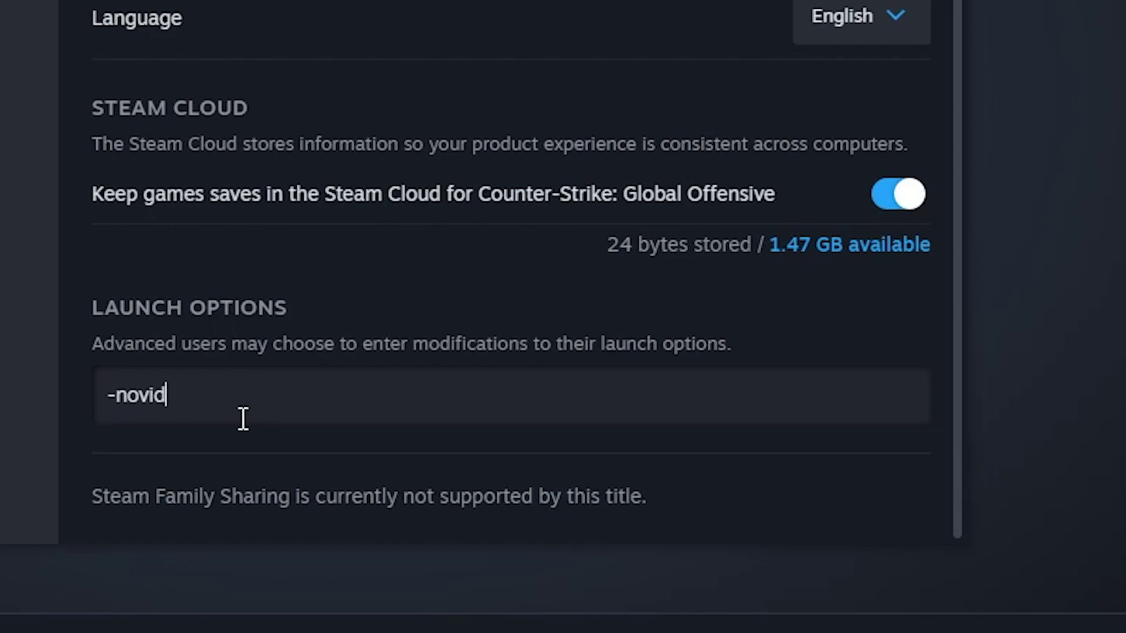
{"action": "type", "text": "-high"}
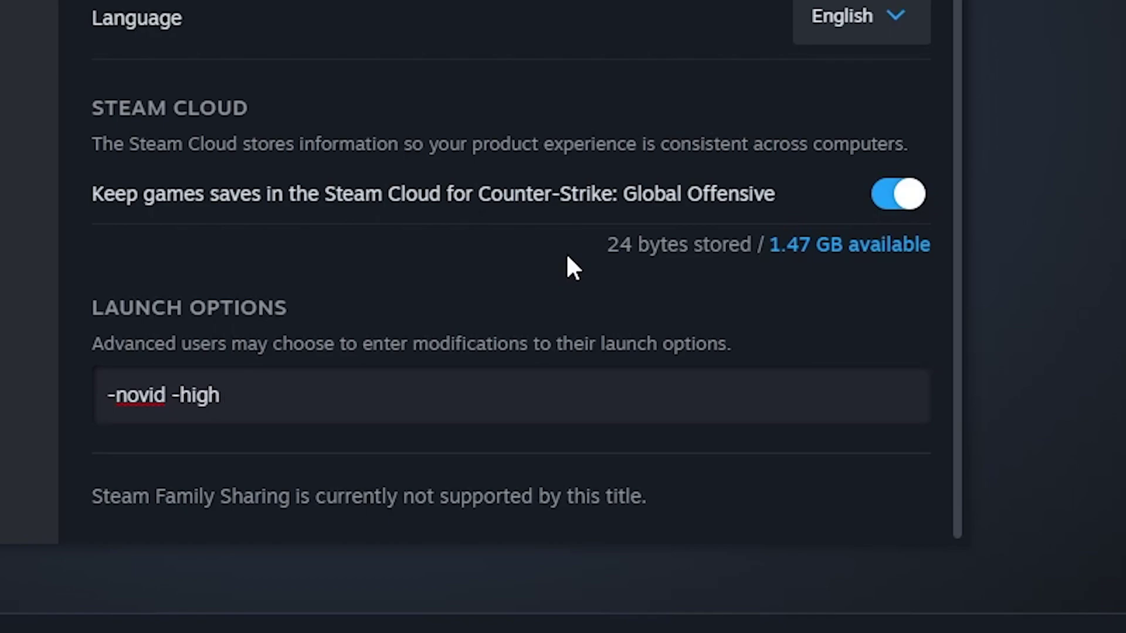
{"action": "type", "text": " -freq"}
{"action": "type", "text": "-threads"}
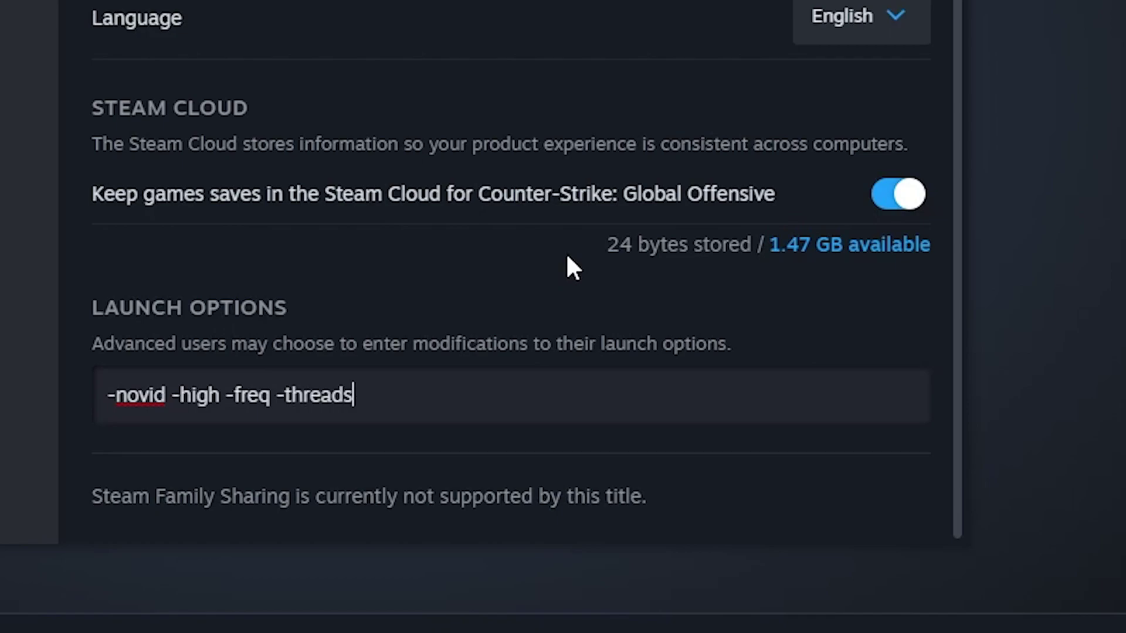